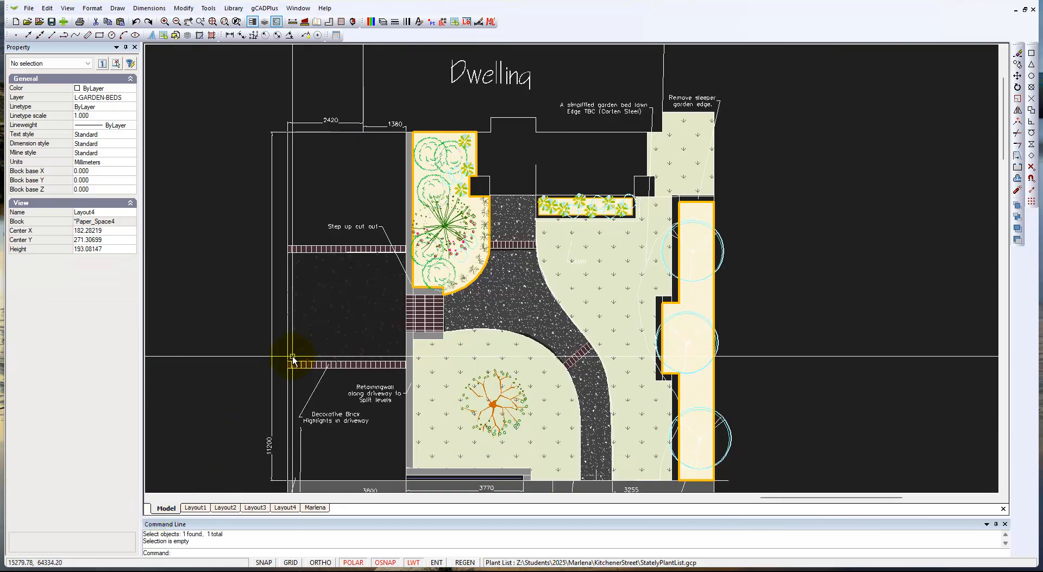
- Inspect the plant data of a spiky grass symbol on the bed's curved edge and the round shrub beside the step cut-out
{"action": "scroll", "coordinate": [436, 277], "scroll_direction": "up", "scroll_amount": 1}
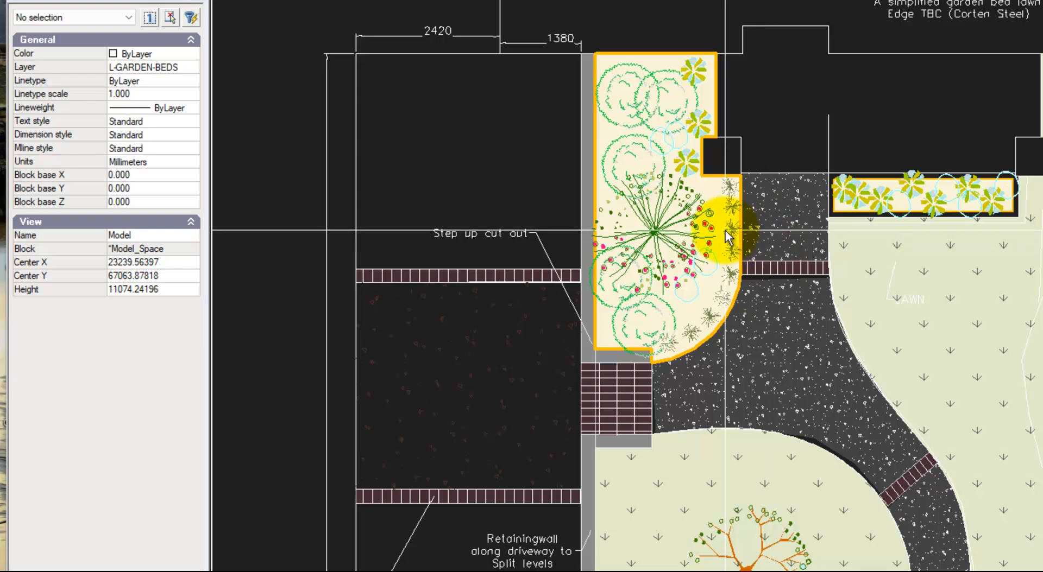
{"action": "scroll", "coordinate": [696, 333], "scroll_direction": "up", "scroll_amount": 5}
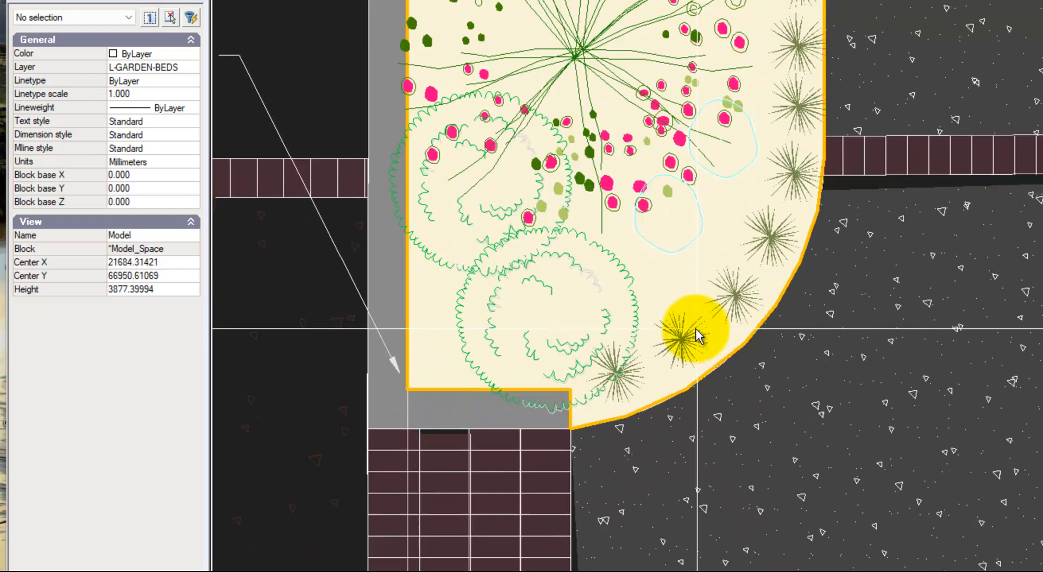
{"action": "left_click", "coordinate": [735, 295]}
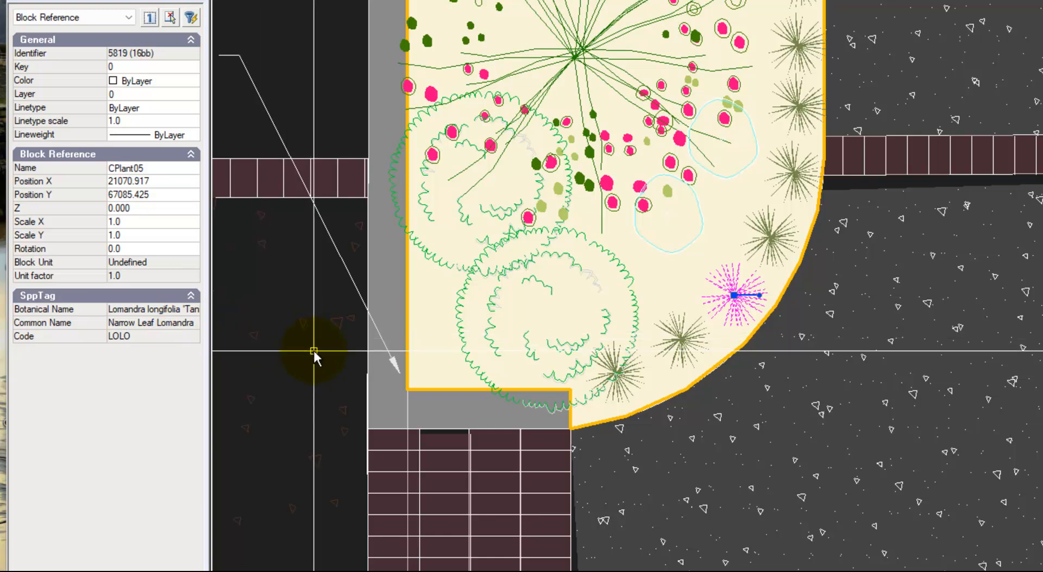
{"action": "key", "text": "Escape"}
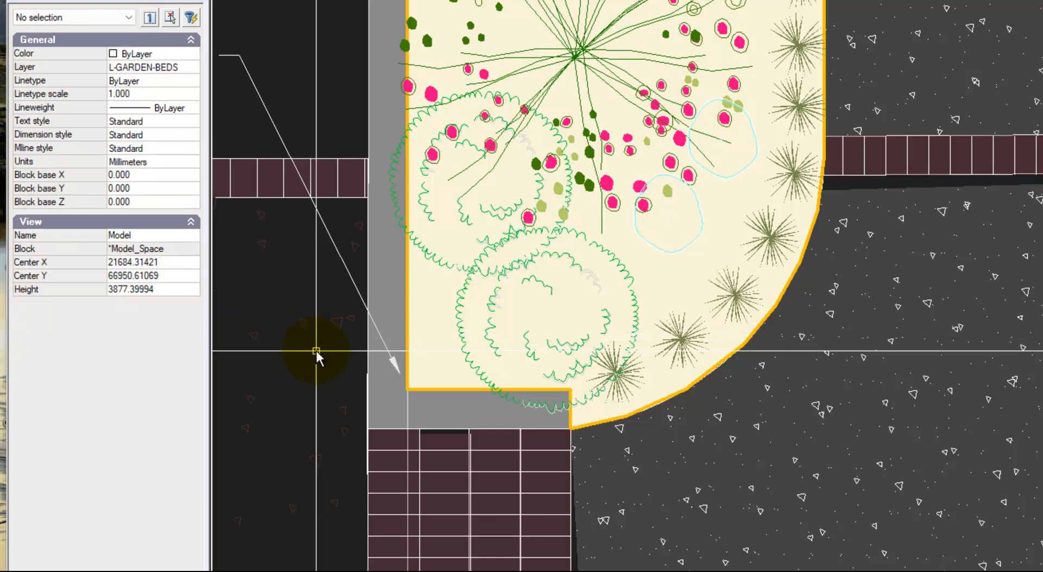
{"action": "scroll", "coordinate": [360, 401], "scroll_direction": "down", "scroll_amount": 2}
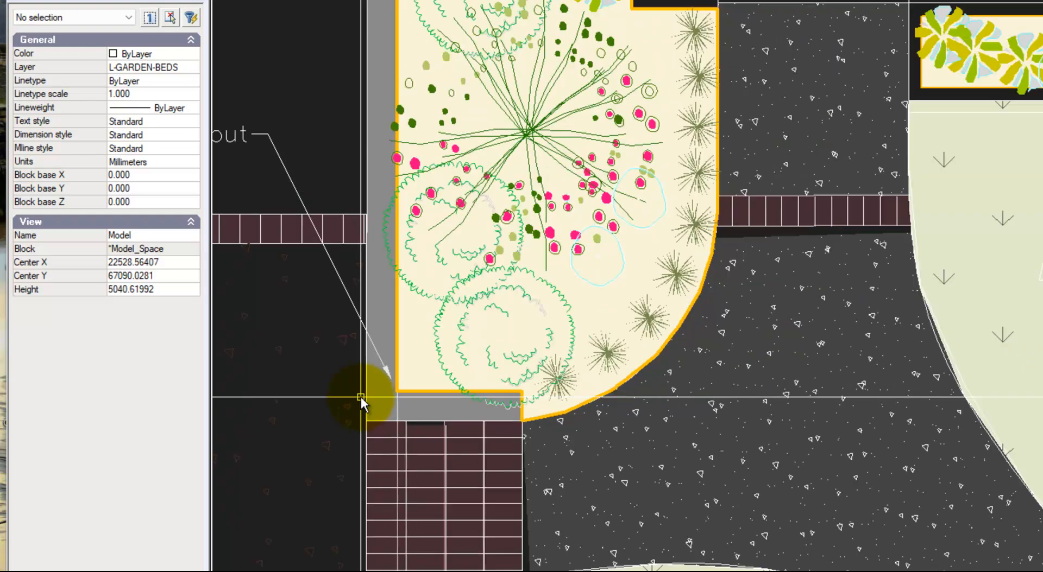
{"action": "left_click", "coordinate": [562, 315]}
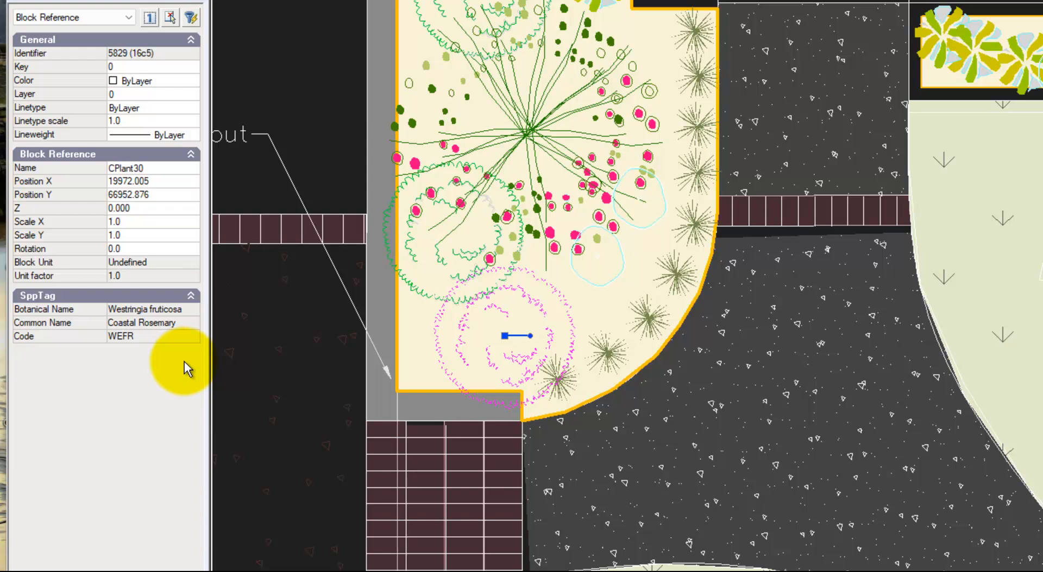
{"action": "key", "text": "Escape"}
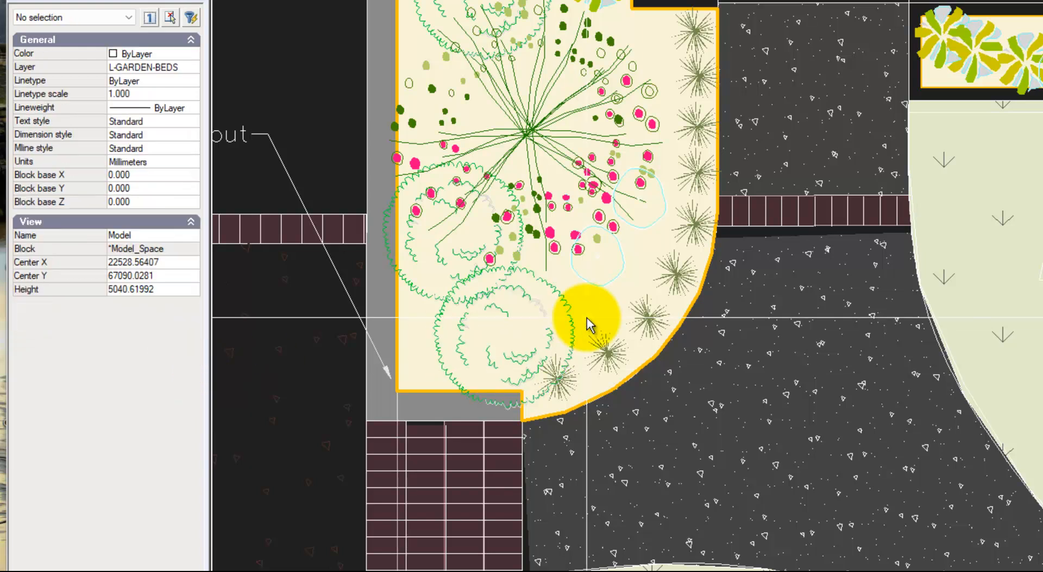
- Check the plant data of the small tree symbol in the bed's centre and the pale blue outlined plant beside it
{"action": "left_click", "coordinate": [566, 207]}
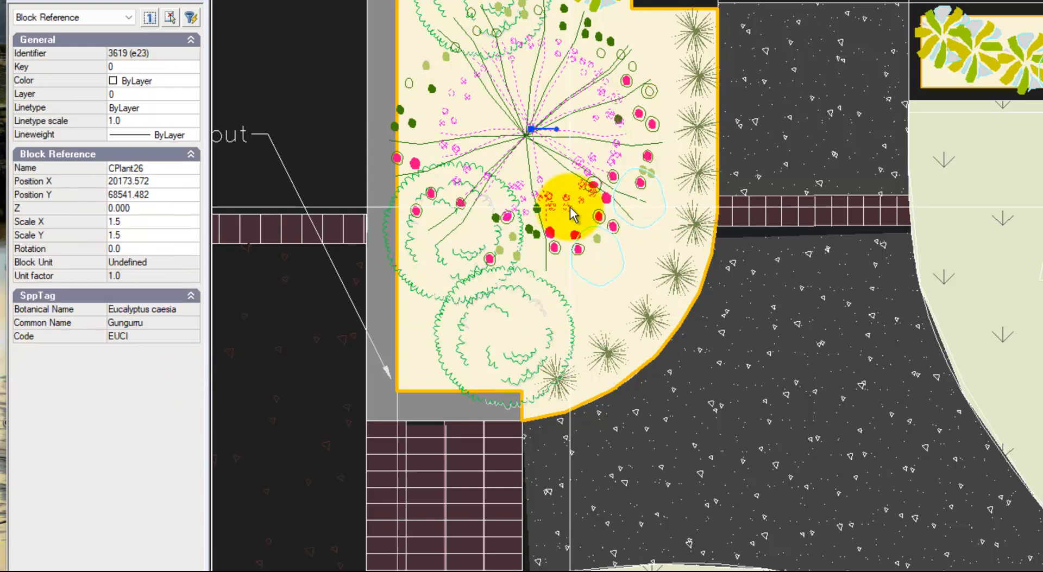
{"action": "key", "text": "Escape"}
{"action": "left_click", "coordinate": [575, 245]}
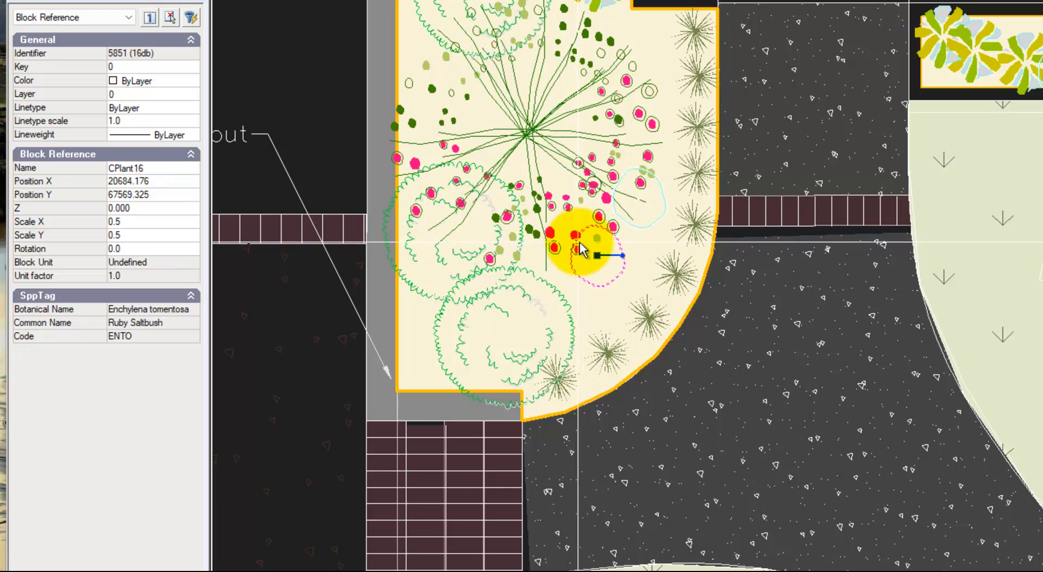
{"action": "key", "text": "Escape"}
{"action": "left_click", "coordinate": [563, 204]}
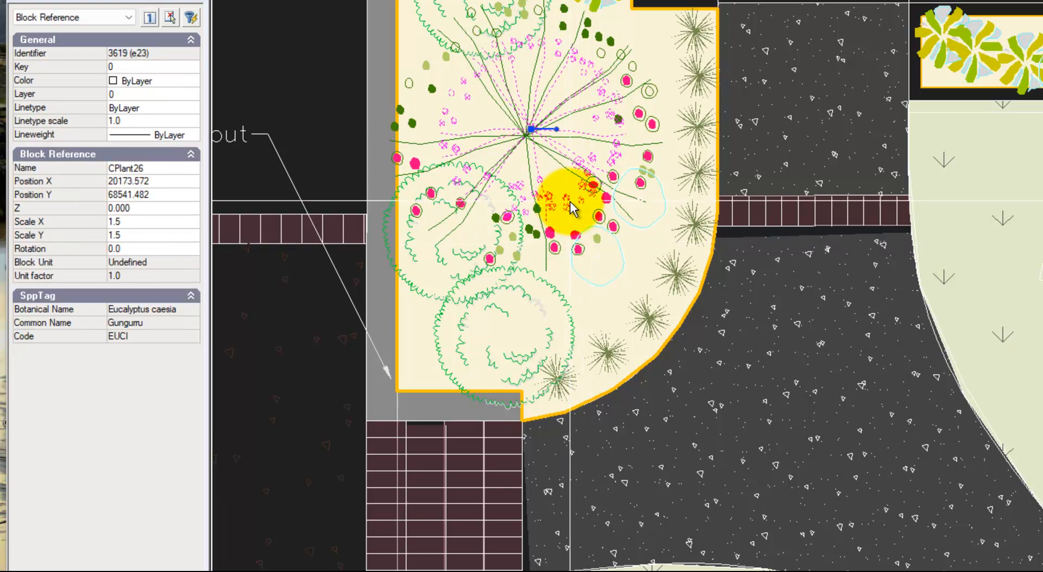
- Turn on cumulative selection and select both overlapping central tree symbols together to view their shared plant data
{"action": "left_click", "coordinate": [148, 18]}
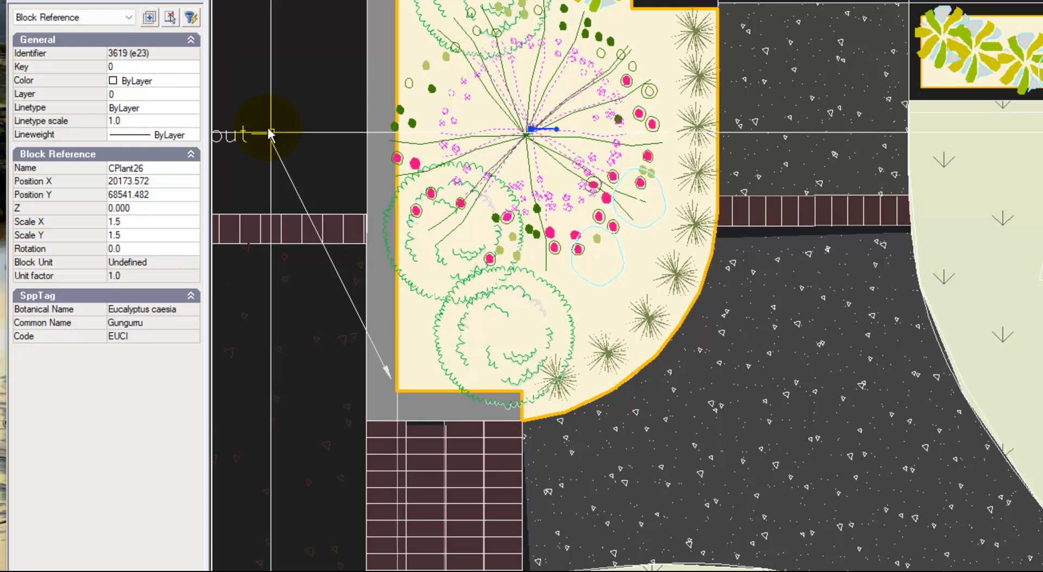
{"action": "left_click", "coordinate": [603, 229]}
{"action": "key", "text": "Escape"}
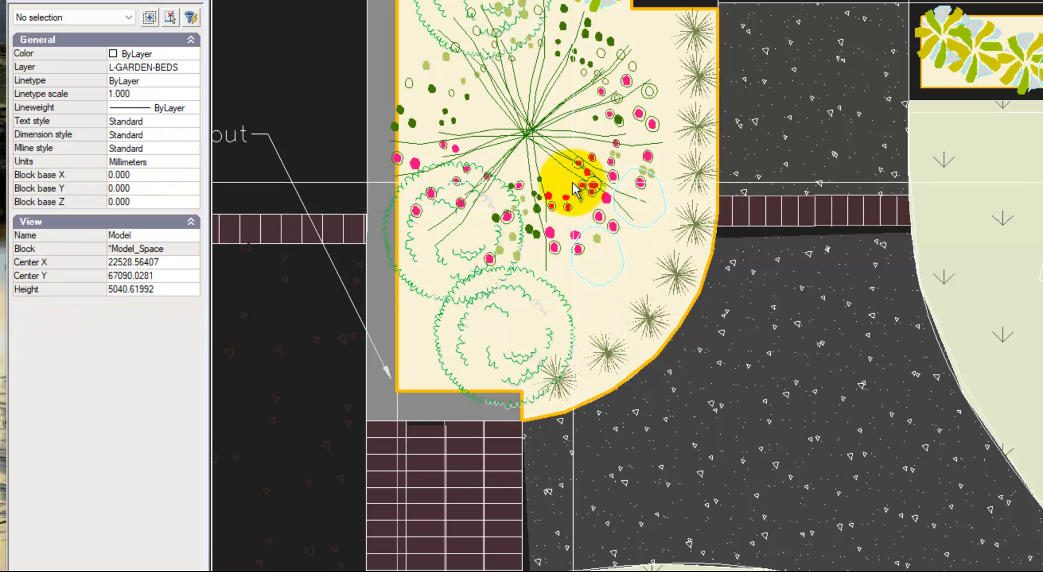
{"action": "left_click", "coordinate": [600, 91]}
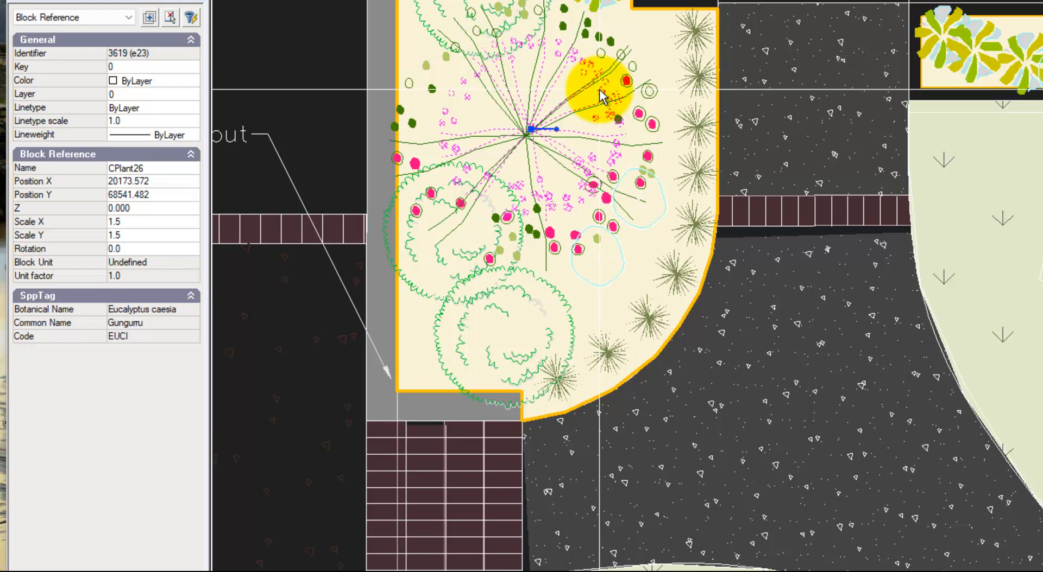
{"action": "left_click", "coordinate": [629, 91]}
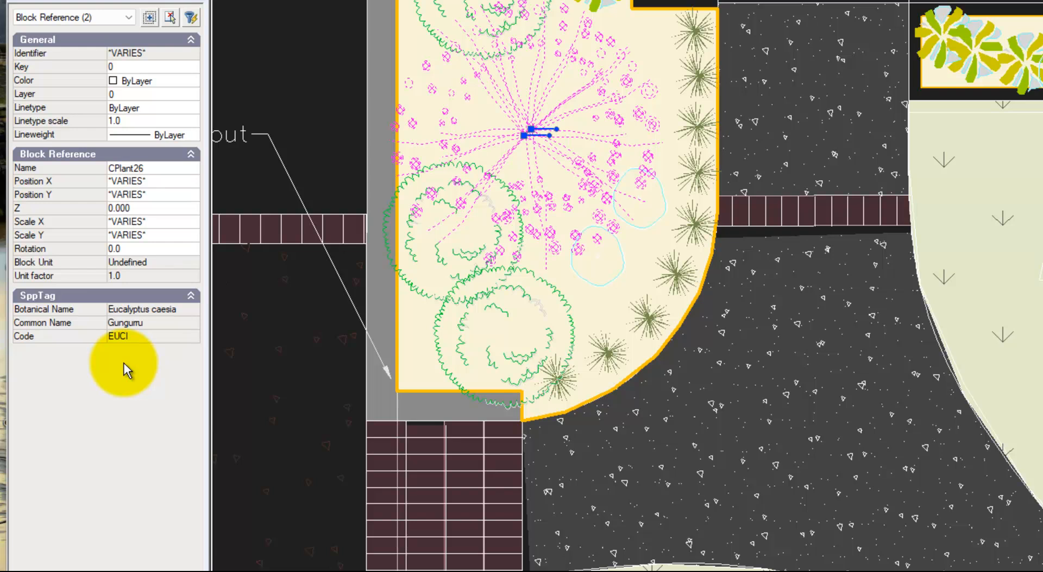
{"action": "key", "text": "Escape"}
- Examine the whole garden plan and the existing plant schedule table beside it
{"action": "scroll", "coordinate": [360, 348], "scroll_direction": "down", "scroll_amount": 2}
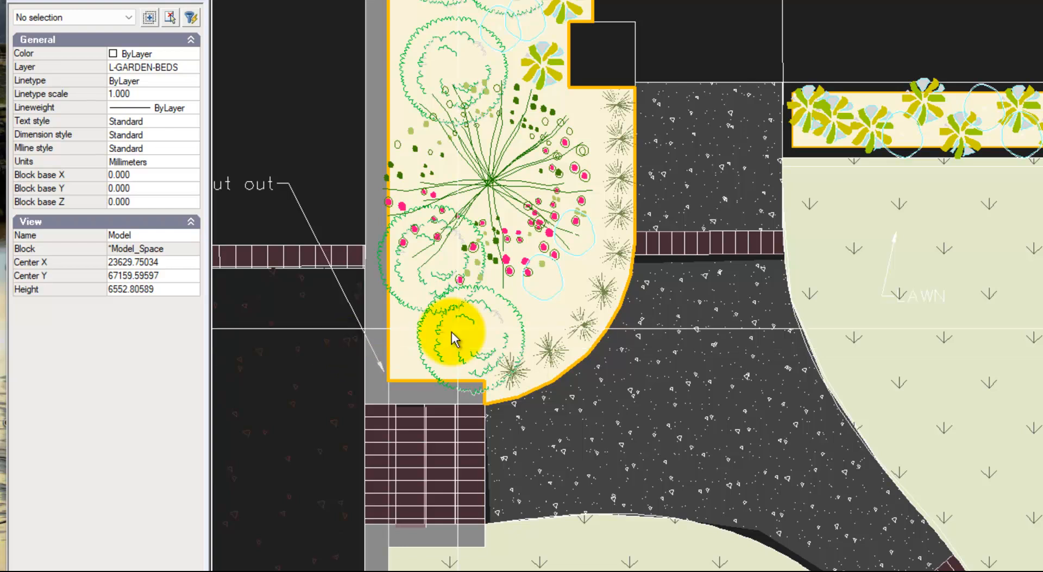
{"action": "scroll", "coordinate": [501, 427], "scroll_direction": "down", "scroll_amount": 1}
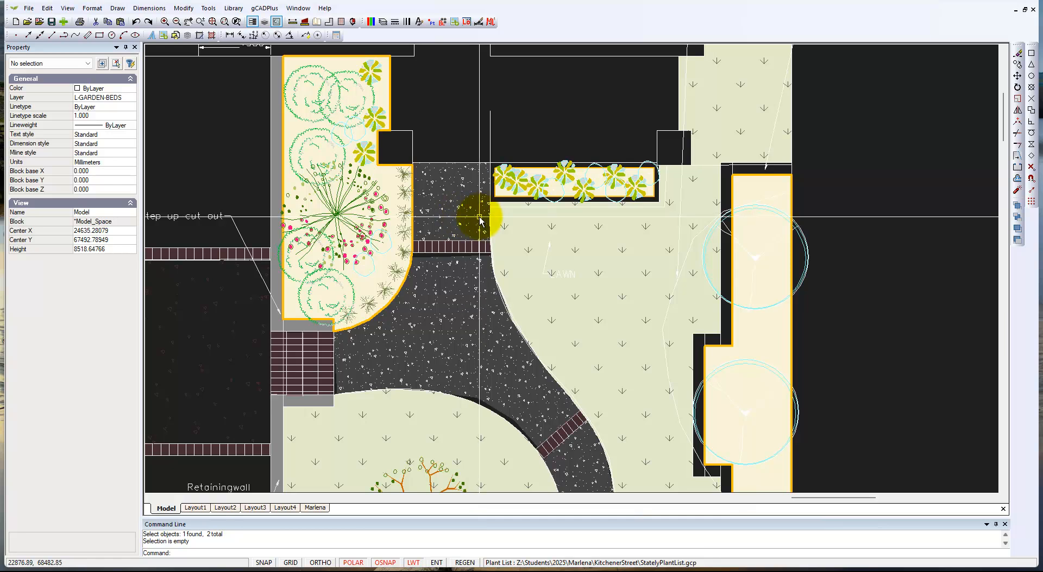
{"action": "scroll", "coordinate": [479, 219], "scroll_direction": "down", "scroll_amount": 2}
{"action": "scroll", "coordinate": [480, 218], "scroll_direction": "down", "scroll_amount": 3}
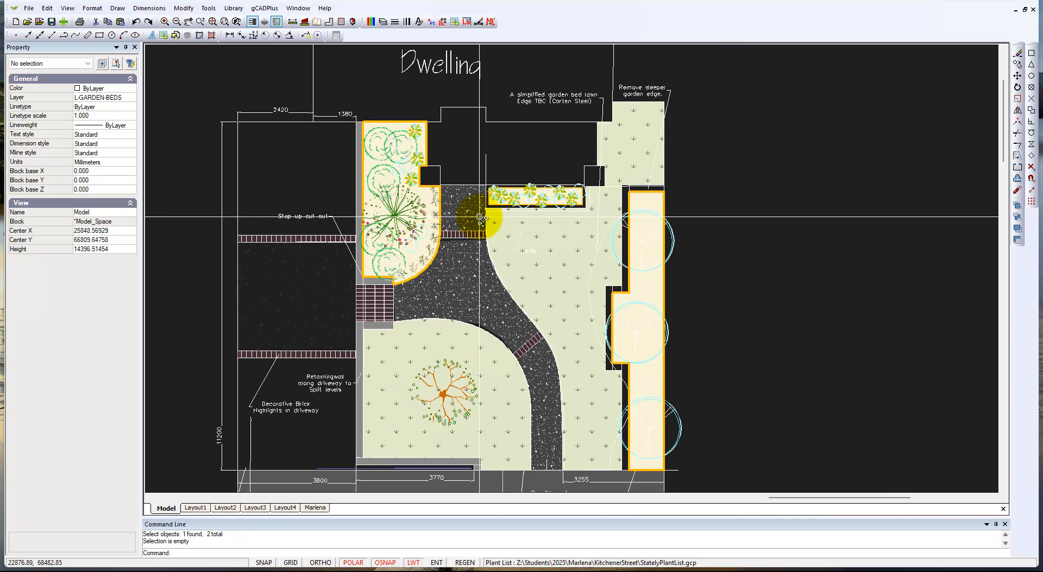
{"action": "scroll", "coordinate": [465, 237], "scroll_direction": "down", "scroll_amount": 1}
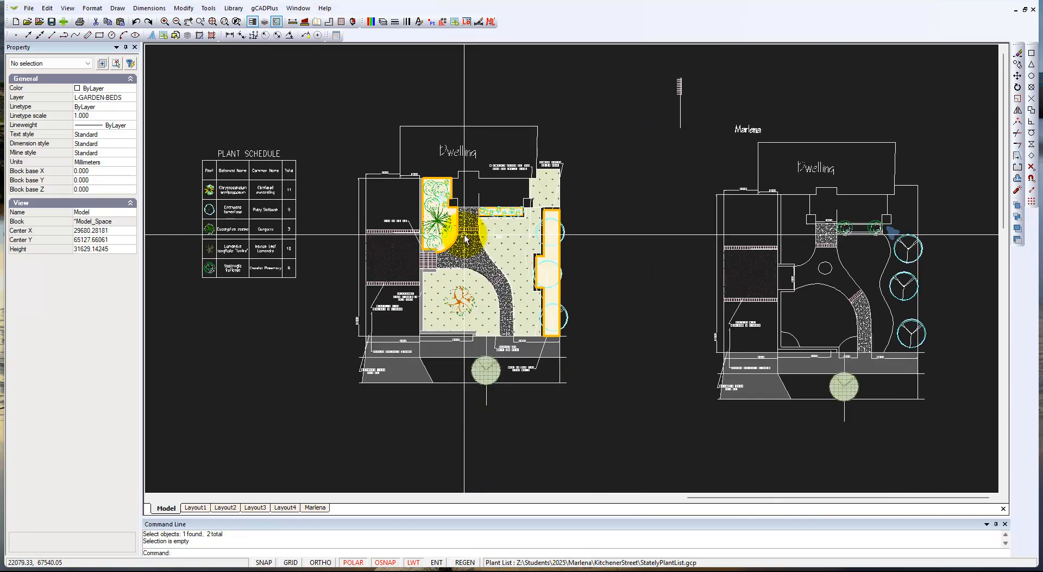
{"action": "scroll", "coordinate": [440, 228], "scroll_direction": "up", "scroll_amount": 1}
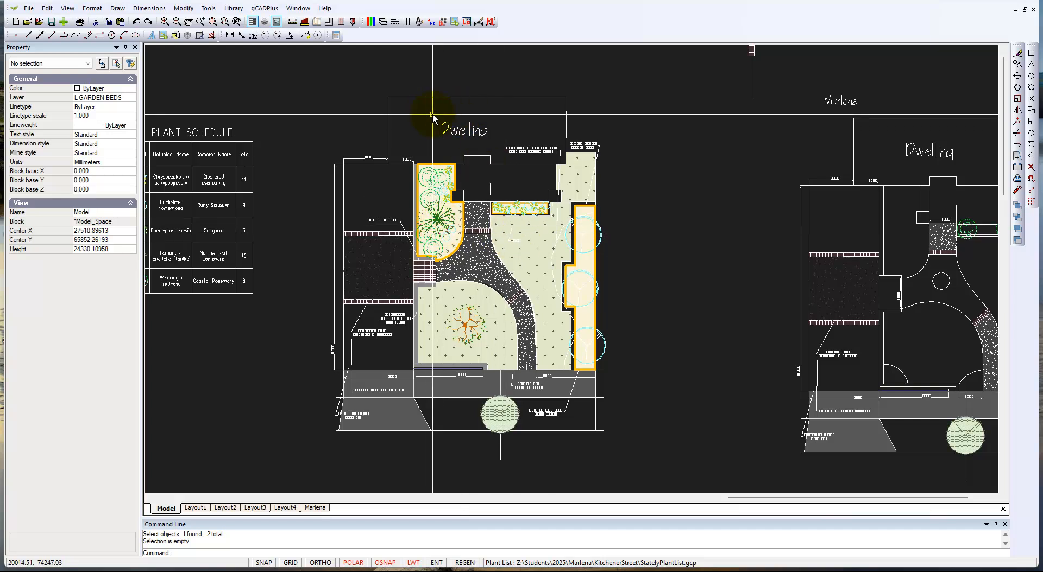
{"action": "middle_click_drag", "start_coordinate": [400, 163], "coordinate": [649, 167]}
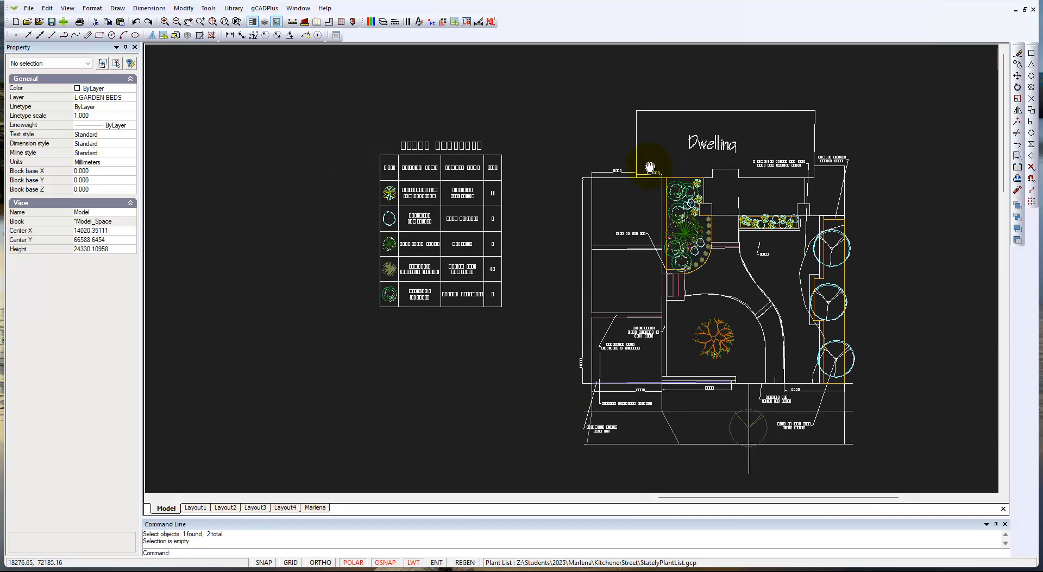
{"action": "scroll", "coordinate": [495, 279], "scroll_direction": "up", "scroll_amount": 3}
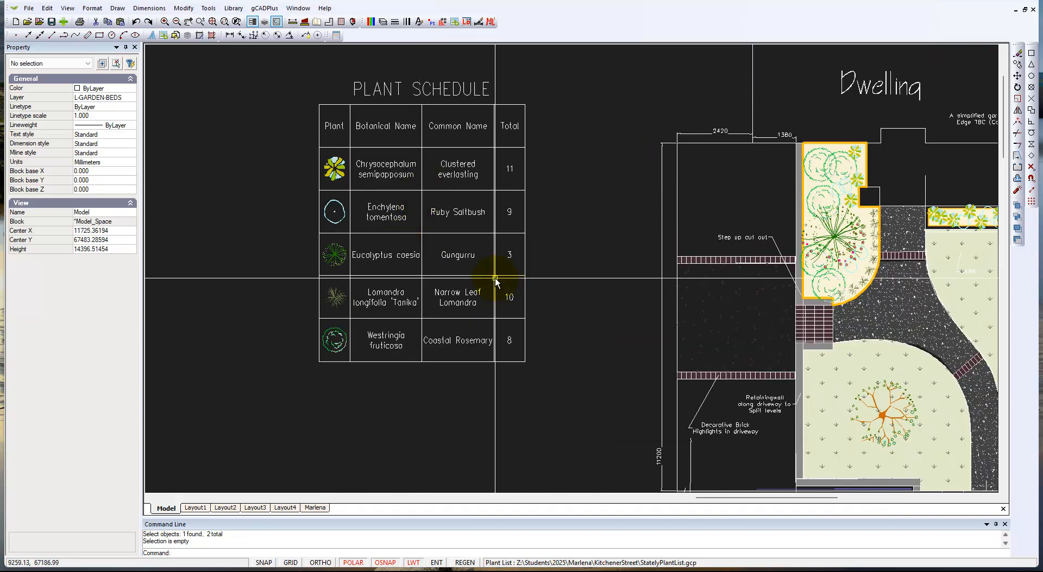
{"action": "scroll", "coordinate": [495, 279], "scroll_direction": "down", "scroll_amount": 3}
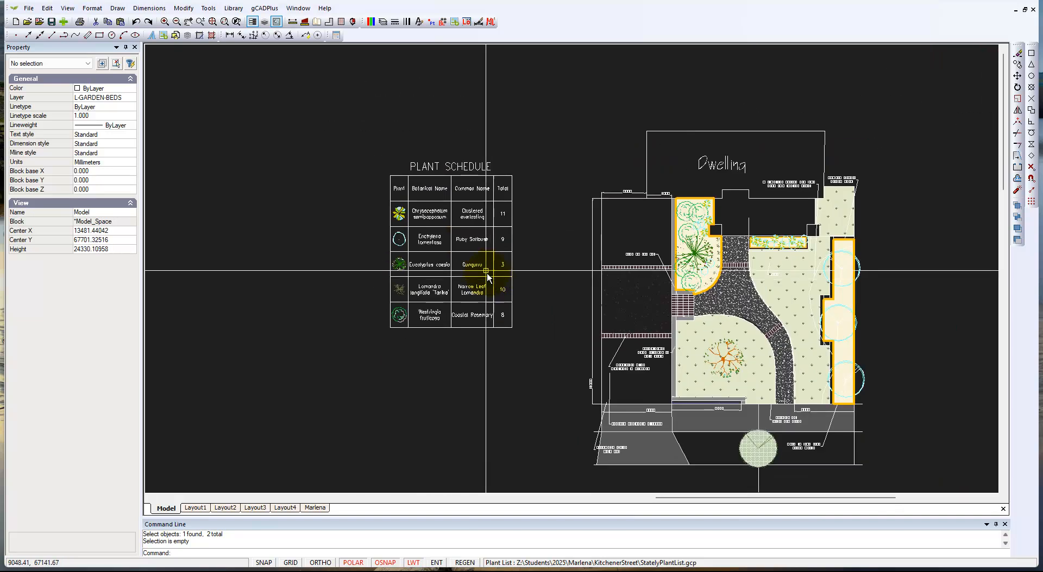
- Redraw the standard plant schedule with a text height of 225, placing it over the existing schedule table
{"action": "left_click", "coordinate": [269, 9]}
{"action": "mouse_move", "coordinate": [315, 20]}
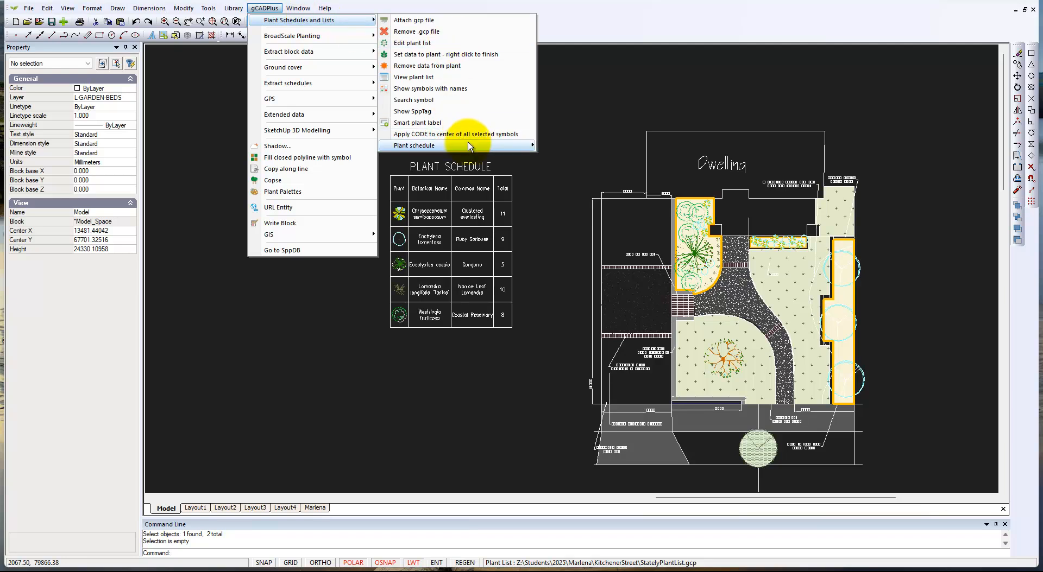
{"action": "mouse_move", "coordinate": [470, 143]}
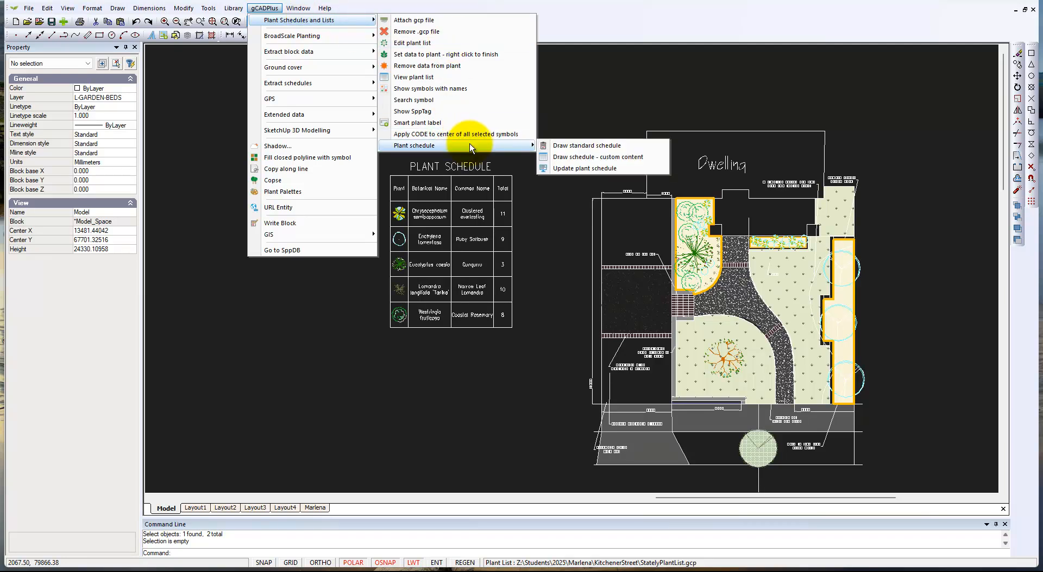
{"action": "left_click", "coordinate": [580, 147]}
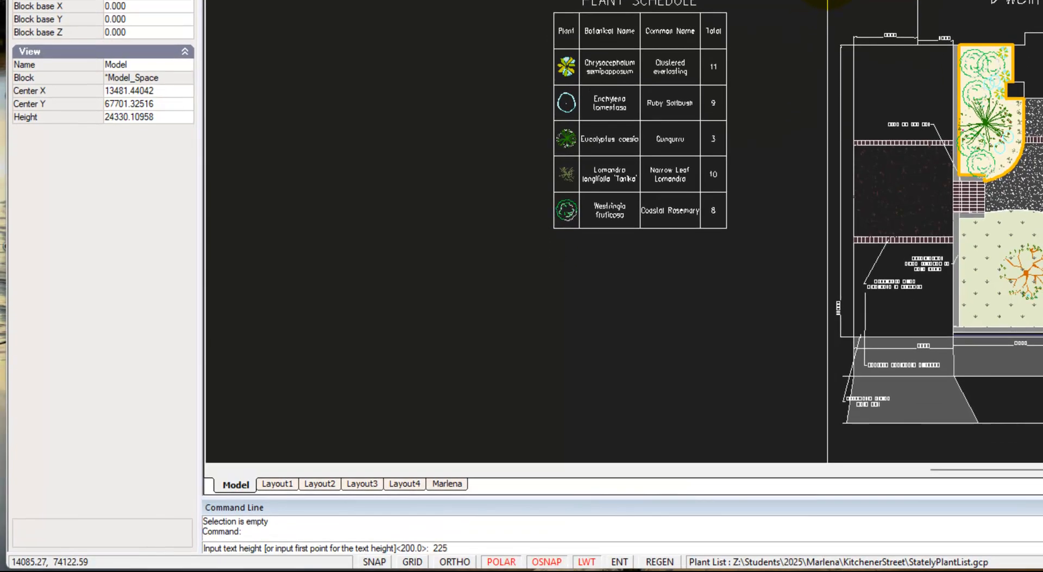
{"action": "key", "text": "Return"}
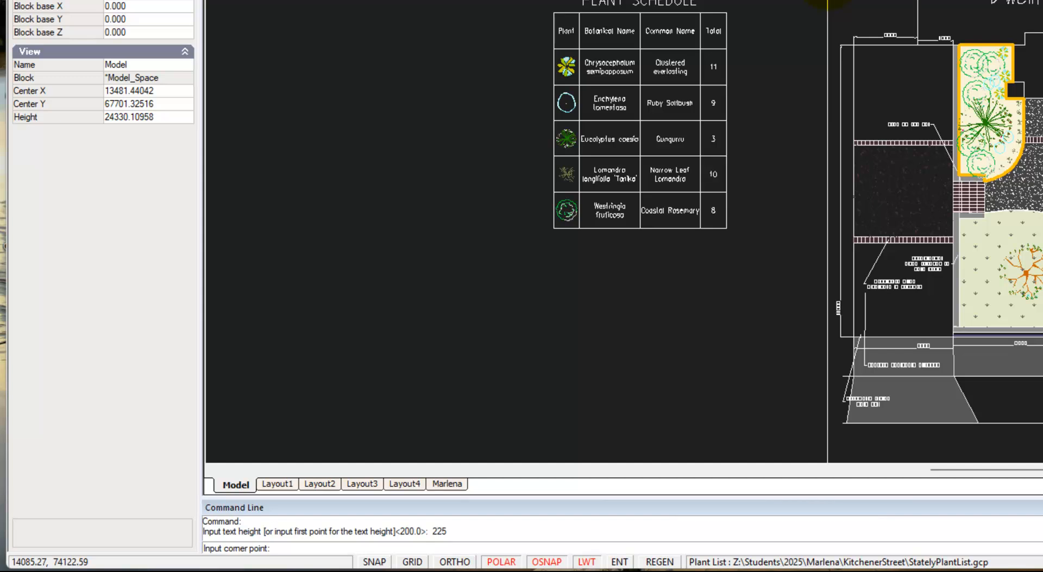
{"action": "left_click", "coordinate": [552, 13]}
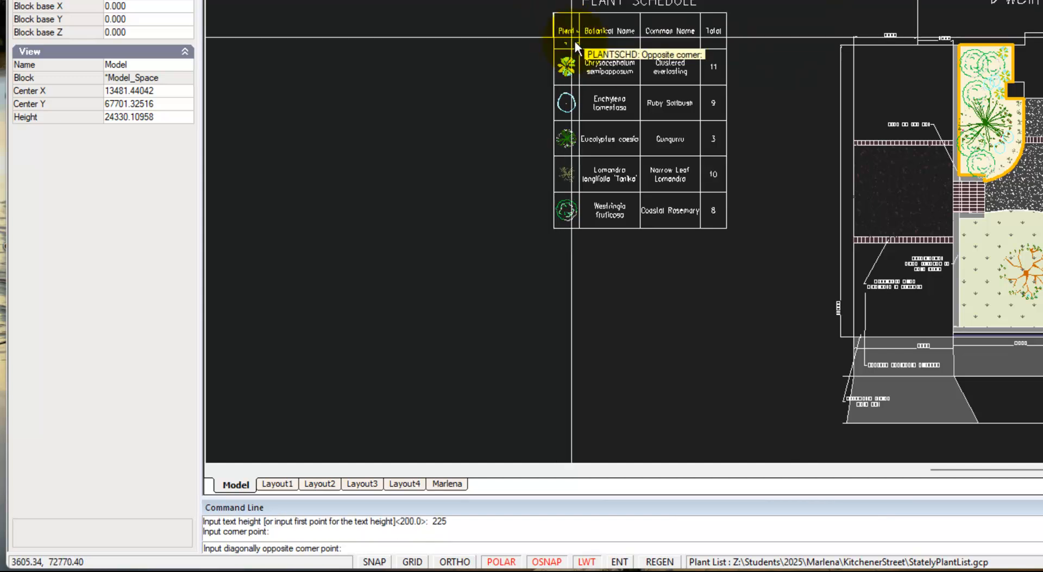
{"action": "left_click", "coordinate": [745, 207]}
{"action": "scroll", "coordinate": [675, 131], "scroll_direction": "up", "scroll_amount": 1}
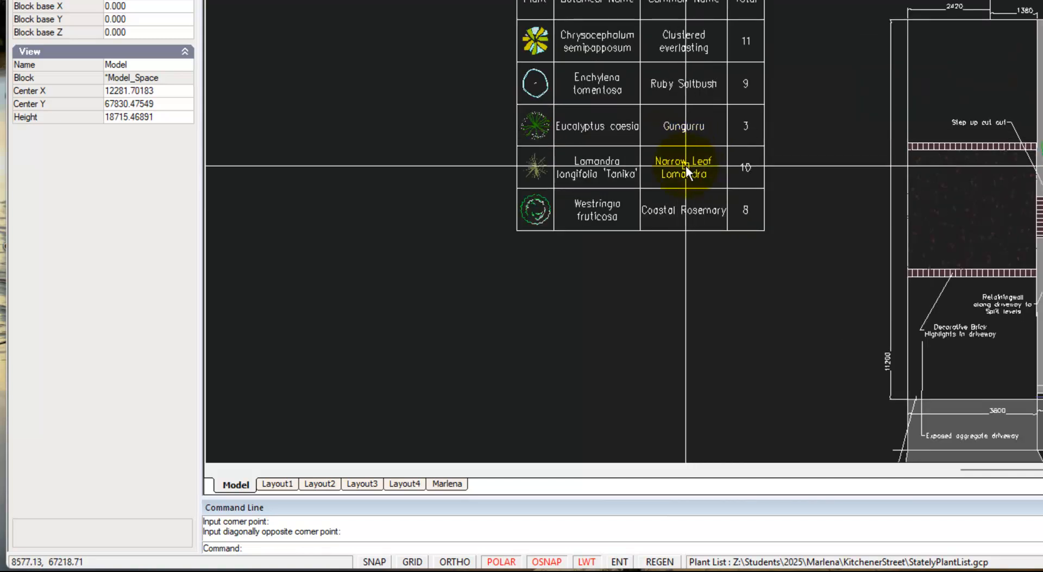
- Open the attached plant list for editing, look through its records and sort them by Type
{"action": "scroll", "coordinate": [686, 167], "scroll_direction": "down", "scroll_amount": 1}
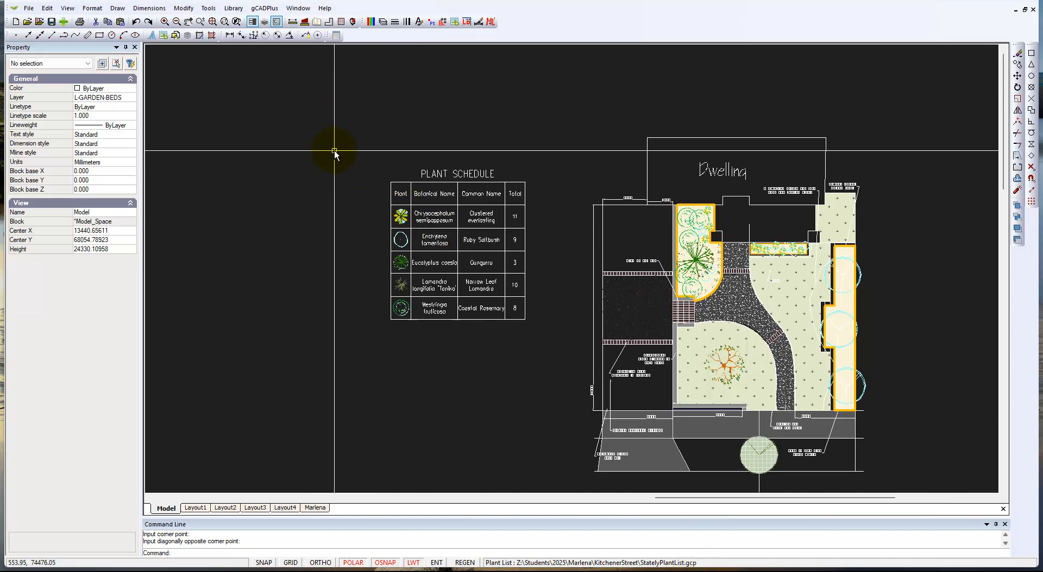
{"action": "left_click", "coordinate": [267, 10]}
{"action": "mouse_move", "coordinate": [367, 22]}
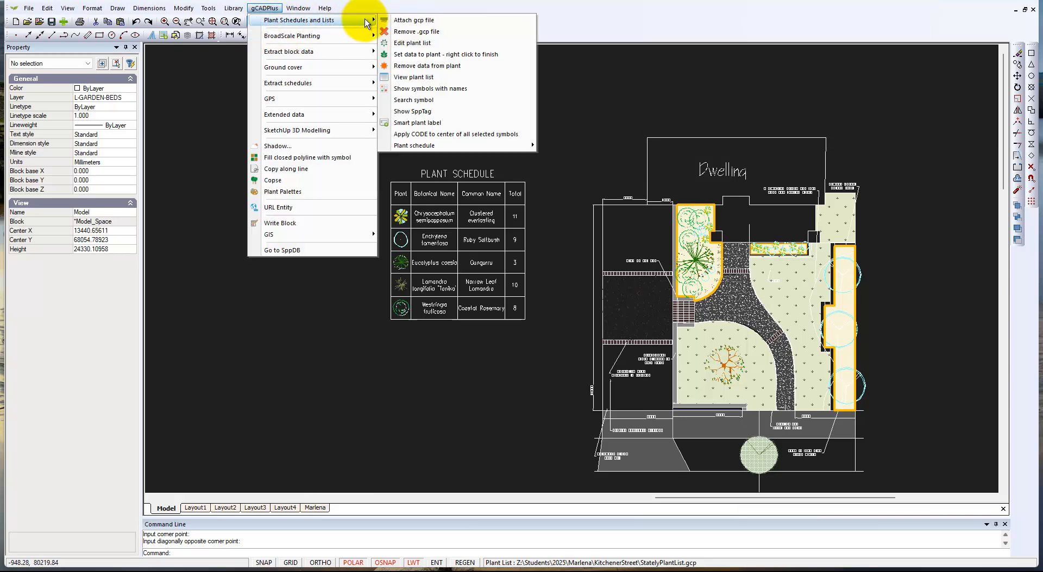
{"action": "left_click", "coordinate": [421, 43]}
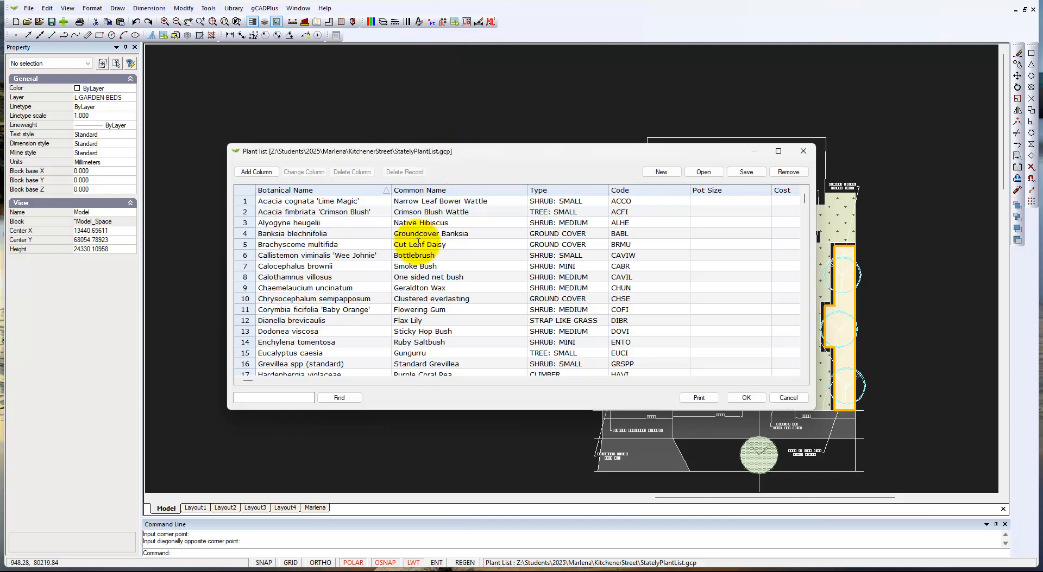
{"action": "scroll", "coordinate": [418, 242], "scroll_direction": "down", "scroll_amount": 4}
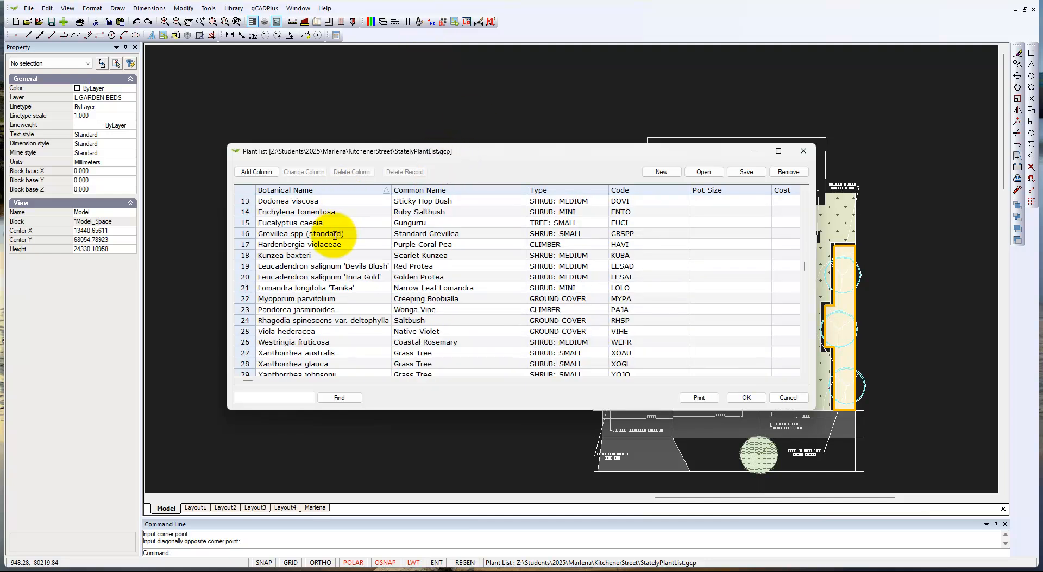
{"action": "scroll", "coordinate": [380, 260], "scroll_direction": "up", "scroll_amount": 3}
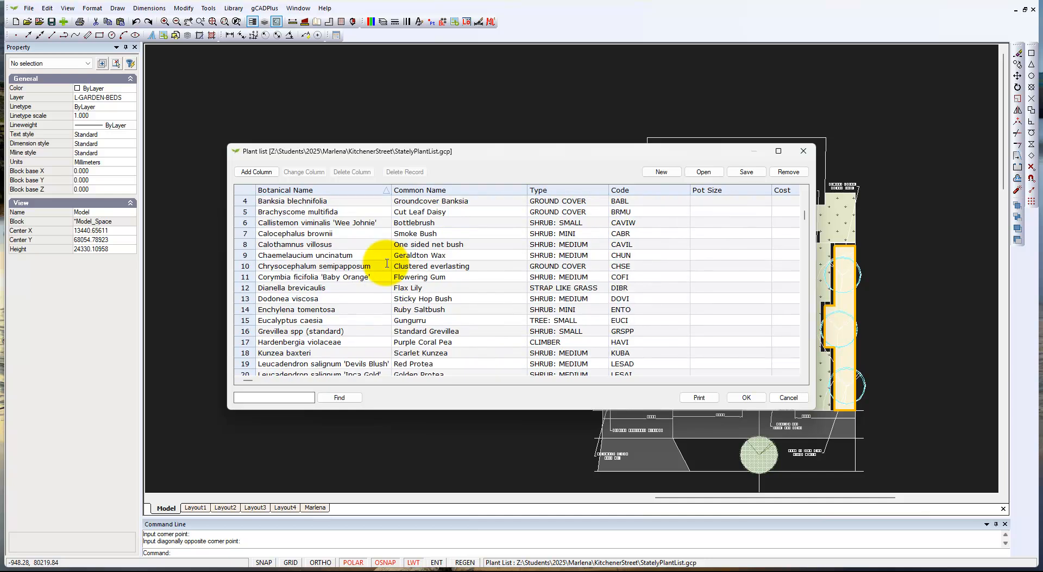
{"action": "scroll", "coordinate": [386, 263], "scroll_direction": "up", "scroll_amount": 1}
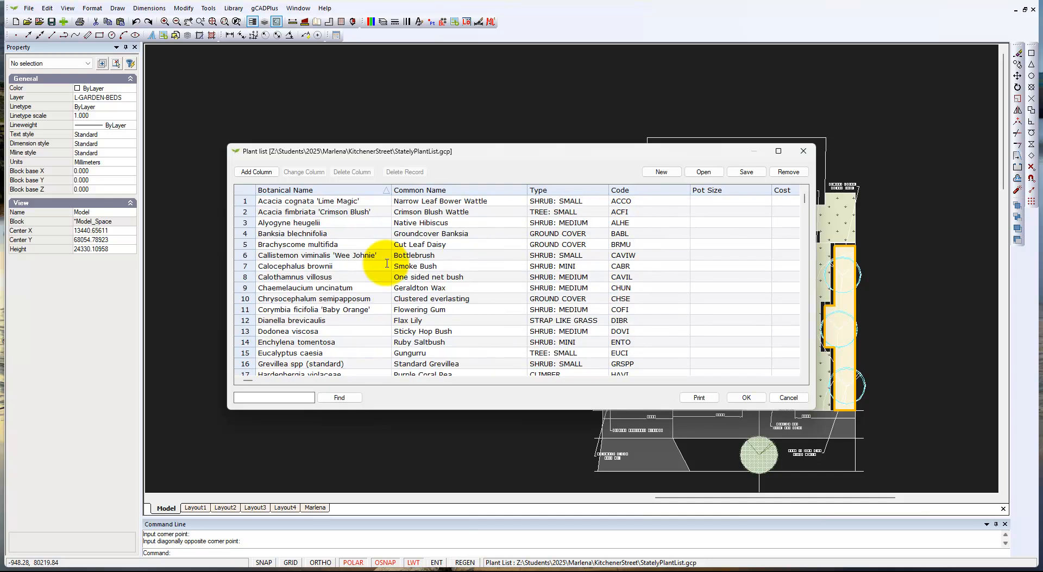
{"action": "left_click", "coordinate": [576, 191]}
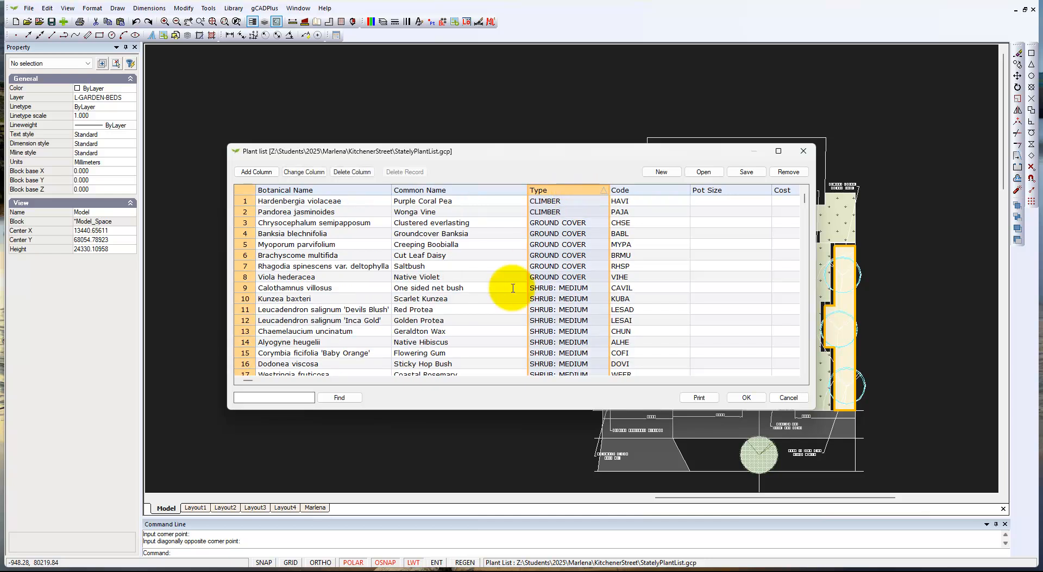
- Look through the remaining type-sorted plant records, close the list, and inspect the uppermost circular symbol in the long narrow bed for plant data
{"action": "scroll", "coordinate": [463, 316], "scroll_direction": "down", "scroll_amount": 1}
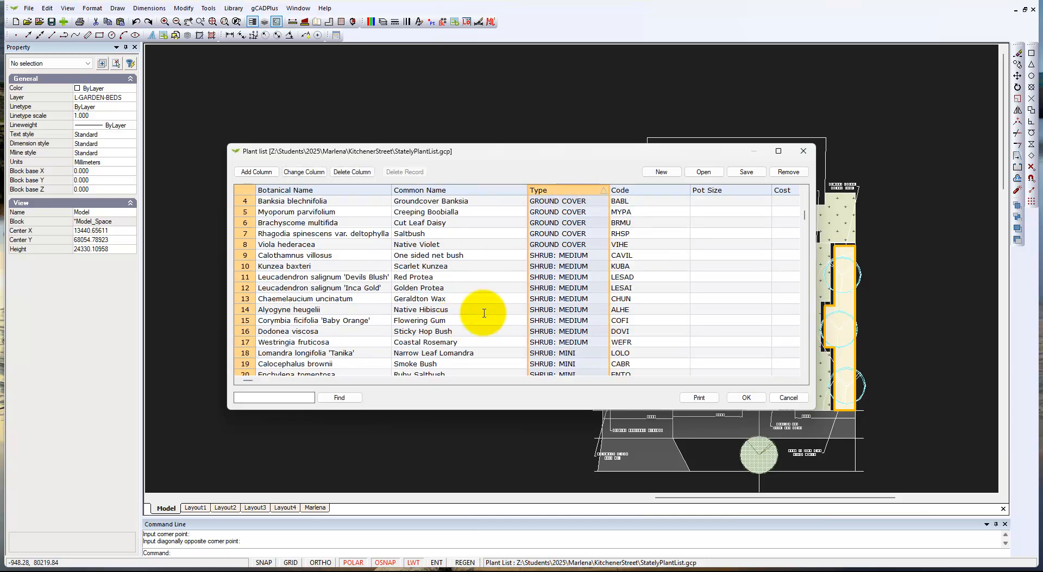
{"action": "scroll", "coordinate": [500, 308], "scroll_direction": "down", "scroll_amount": 1}
{"action": "scroll", "coordinate": [503, 311], "scroll_direction": "down", "scroll_amount": 1}
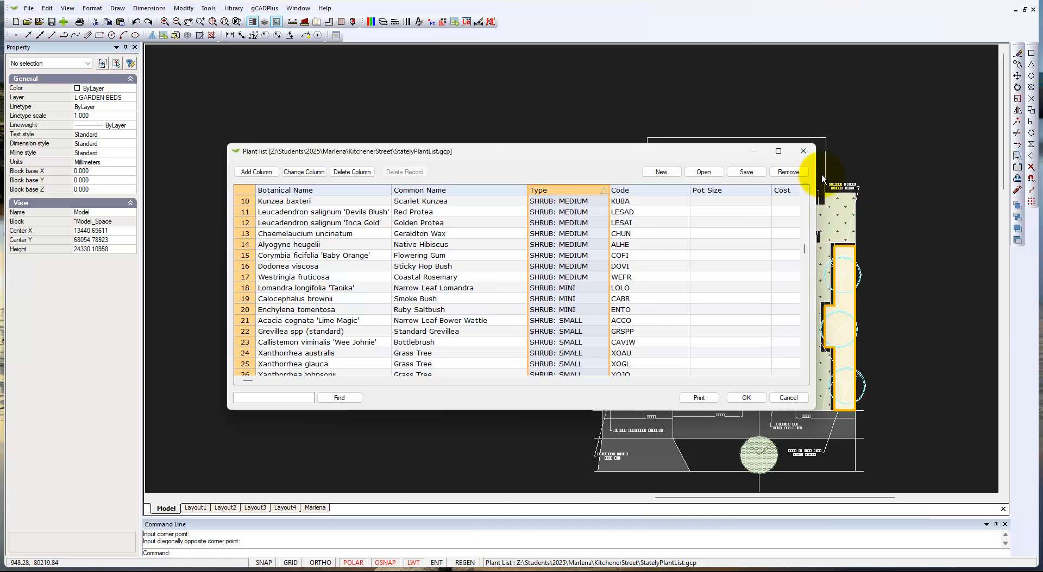
{"action": "left_click", "coordinate": [804, 152]}
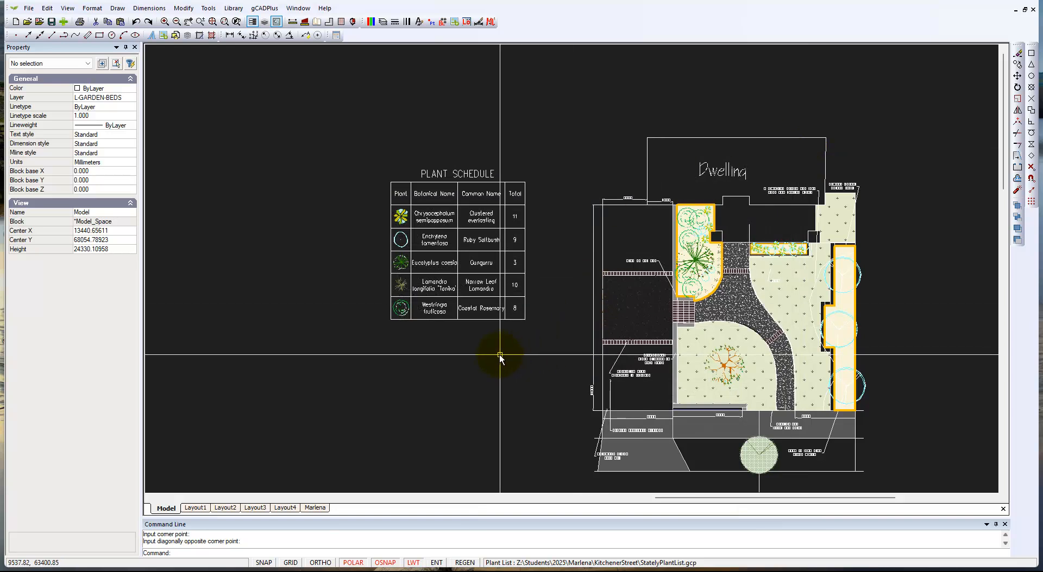
{"action": "left_click", "coordinate": [860, 280]}
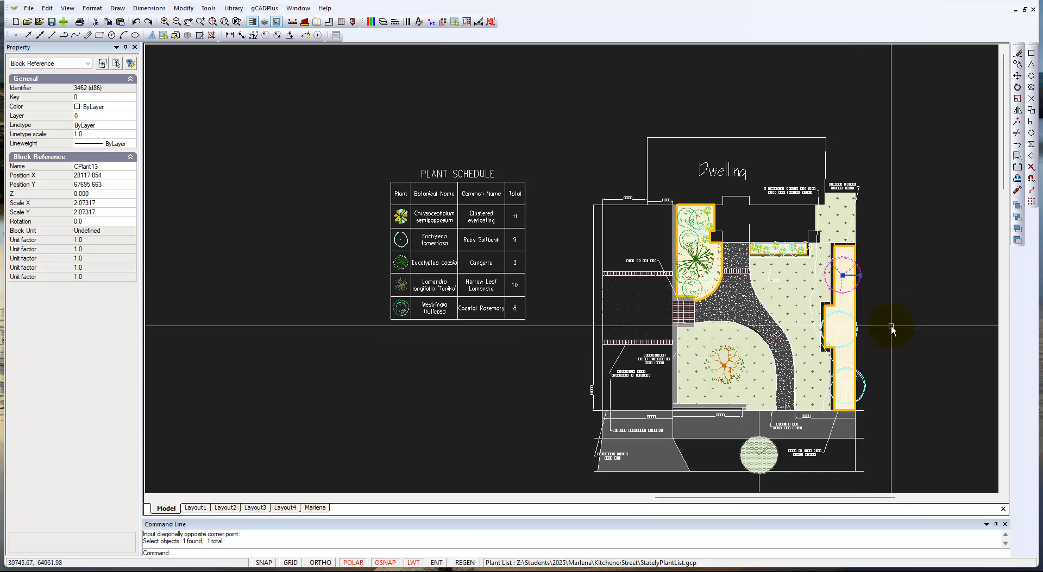
{"action": "key", "text": "Escape"}
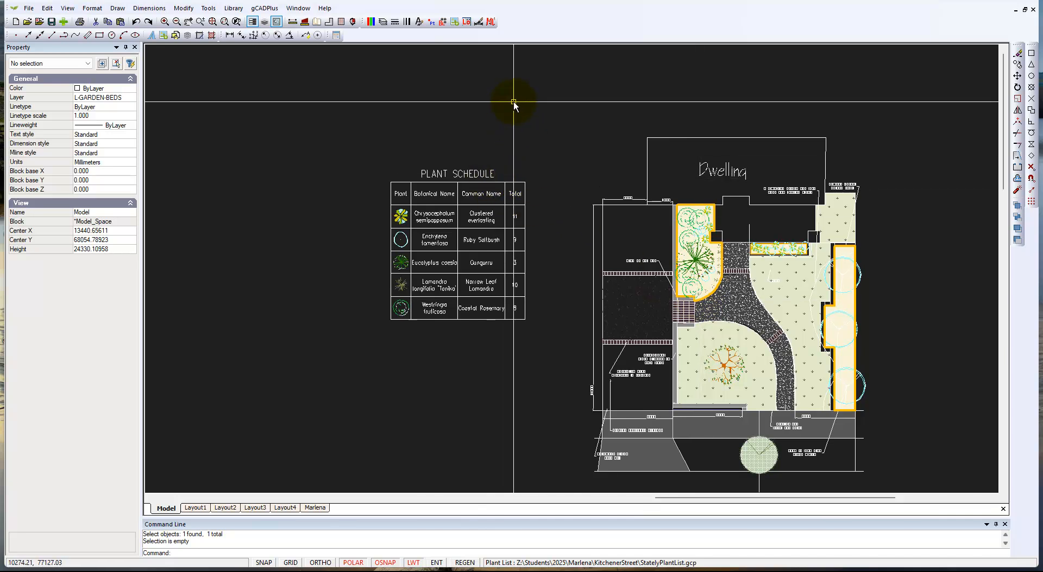
- View the attached plant list sorted by Type, locate the Grevillea spp (standard) record, and close the list
{"action": "left_click", "coordinate": [264, 11]}
{"action": "mouse_move", "coordinate": [339, 23]}
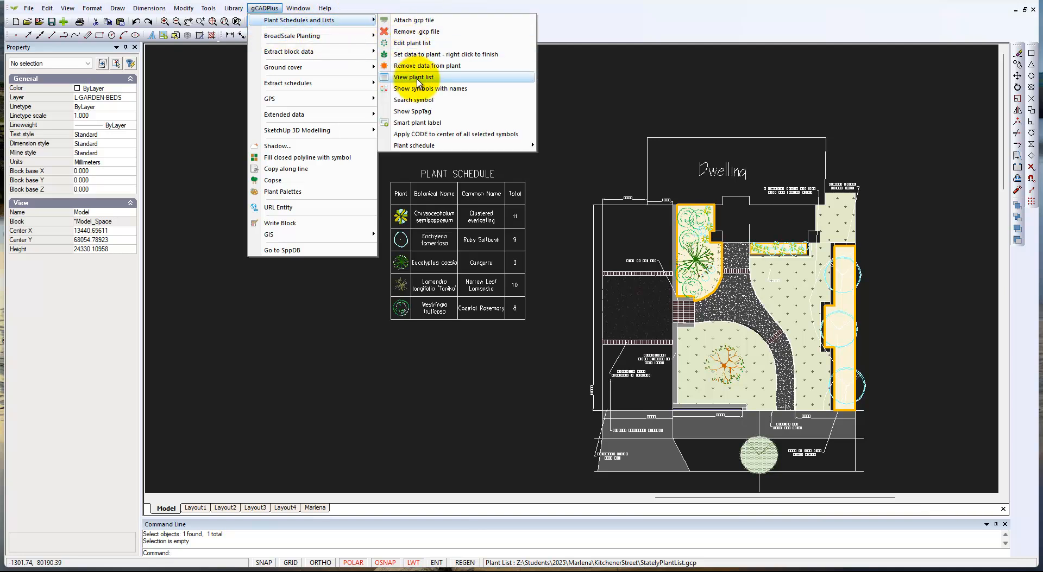
{"action": "left_click", "coordinate": [426, 78]}
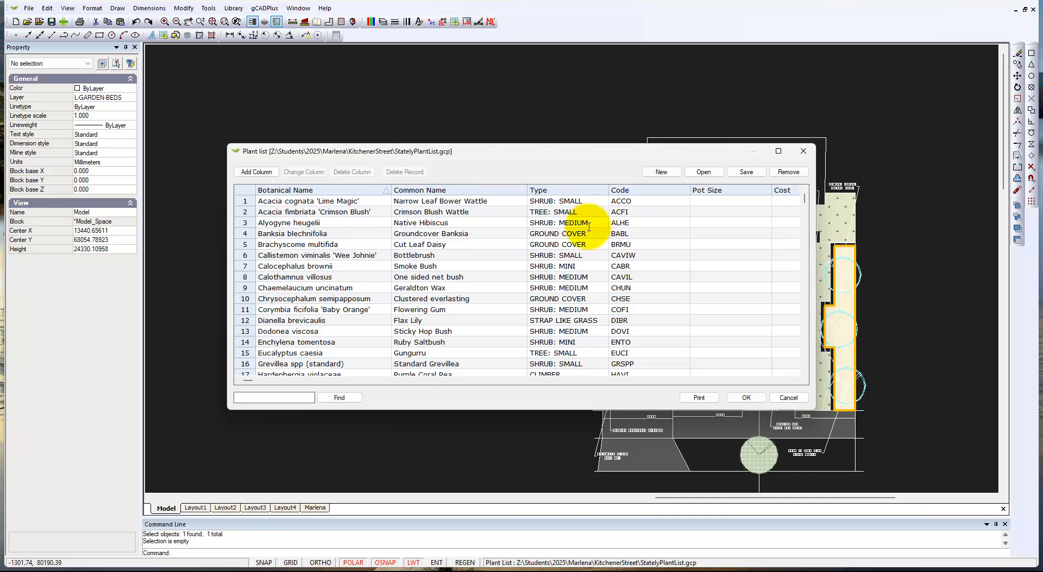
{"action": "left_click", "coordinate": [570, 190]}
{"action": "scroll", "coordinate": [567, 247], "scroll_direction": "down", "scroll_amount": 1}
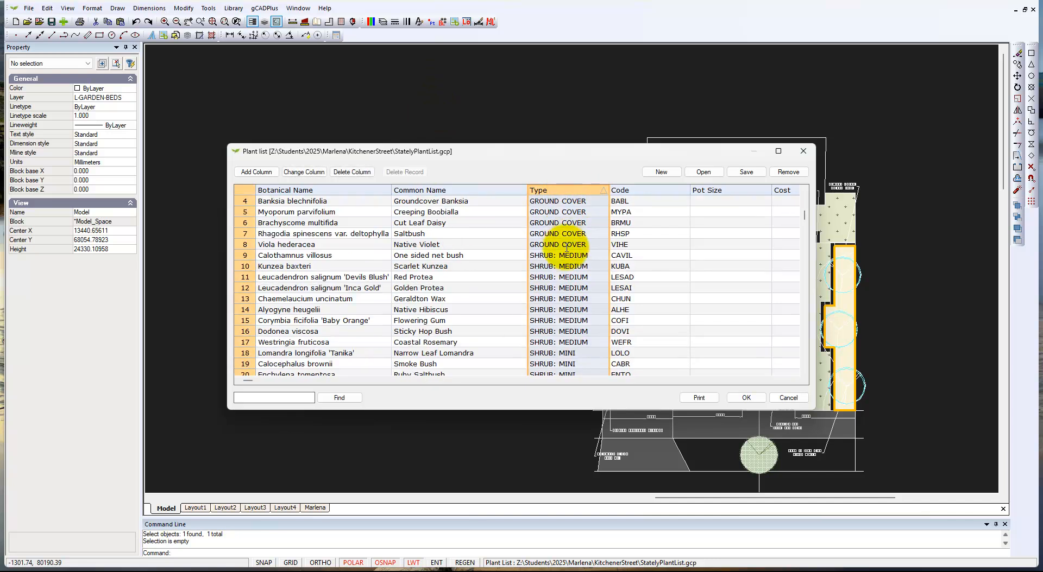
{"action": "scroll", "coordinate": [566, 247], "scroll_direction": "down", "scroll_amount": 1}
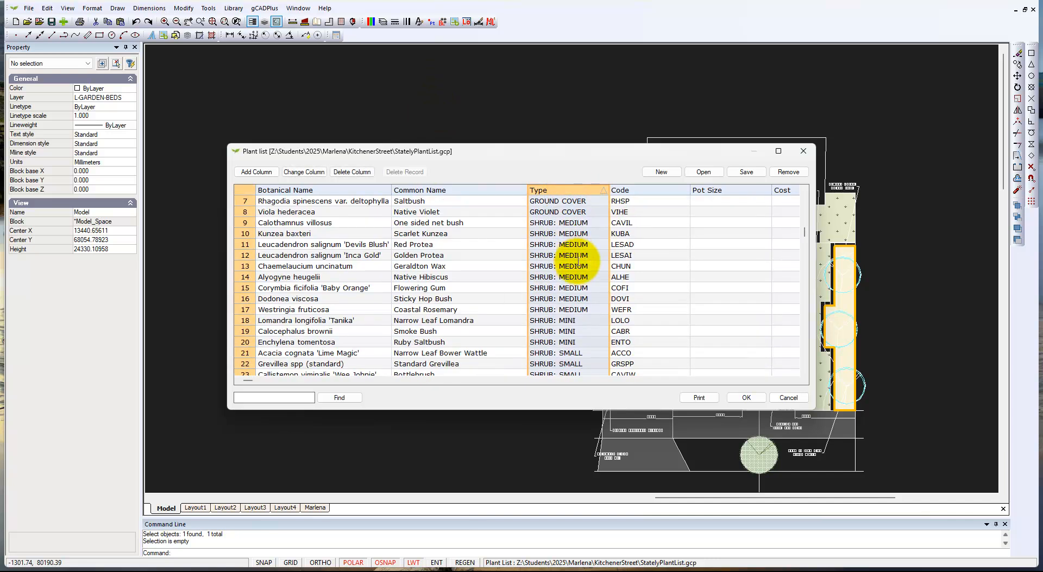
{"action": "scroll", "coordinate": [578, 261], "scroll_direction": "down", "scroll_amount": 3}
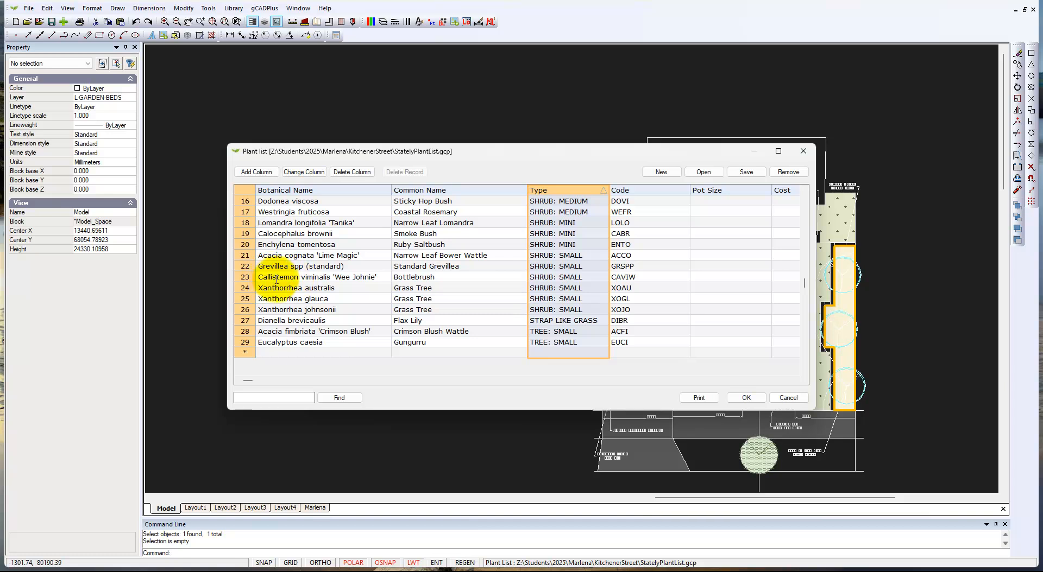
{"action": "left_click", "coordinate": [247, 267]}
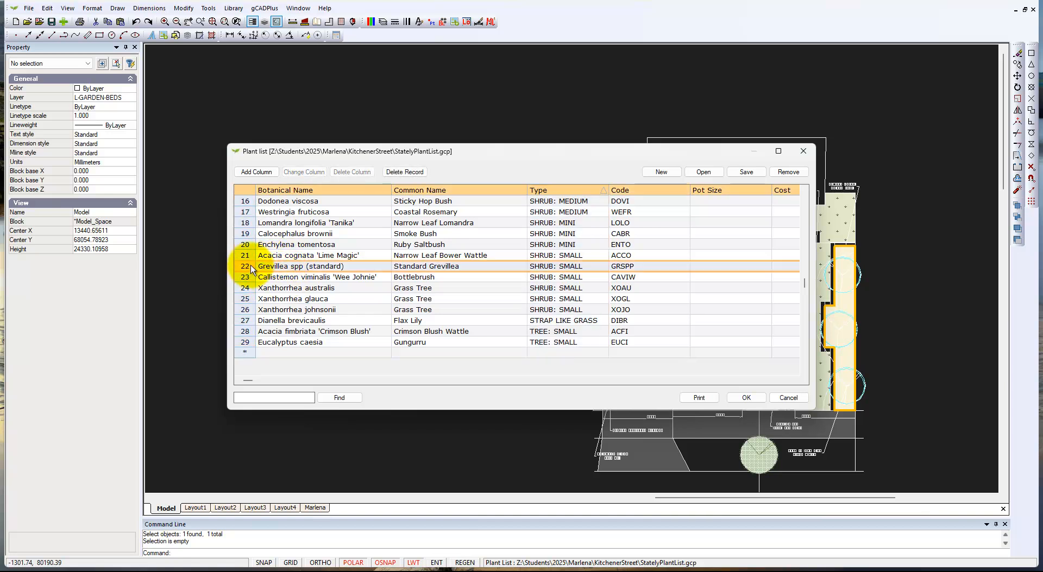
{"action": "left_click", "coordinate": [746, 399]}
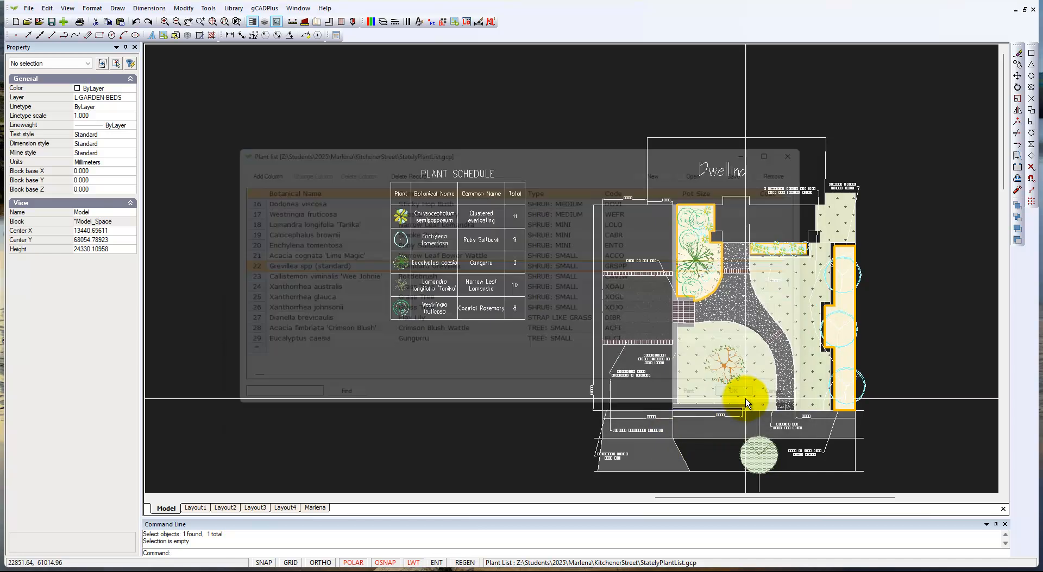
- Inspect the properties of the lowest circular plant symbol in the long narrow bed for plant data
{"action": "scroll", "coordinate": [853, 384], "scroll_direction": "up", "scroll_amount": 2}
{"action": "left_click", "coordinate": [861, 374]}
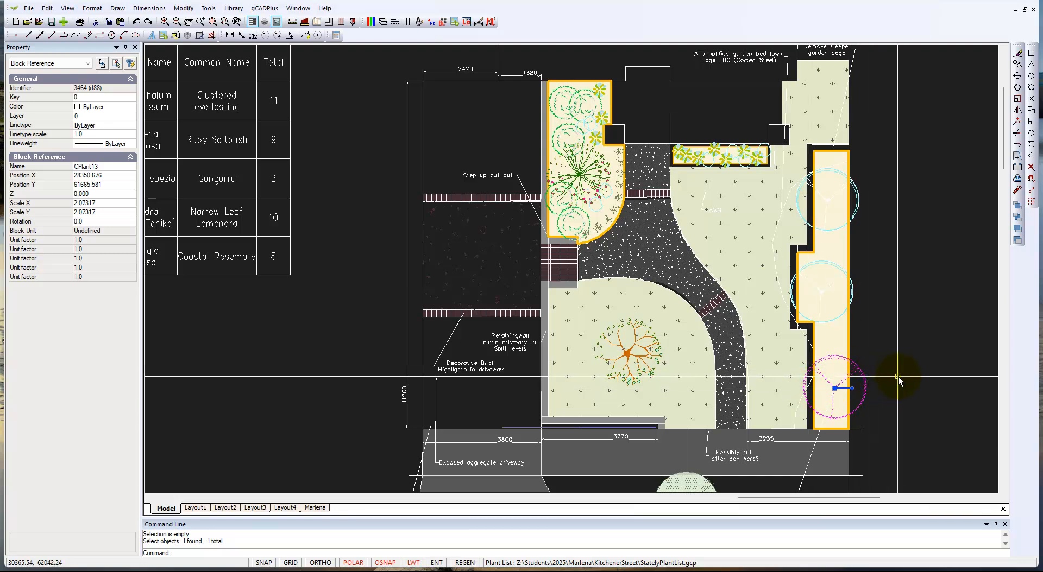
{"action": "key", "text": "Escape"}
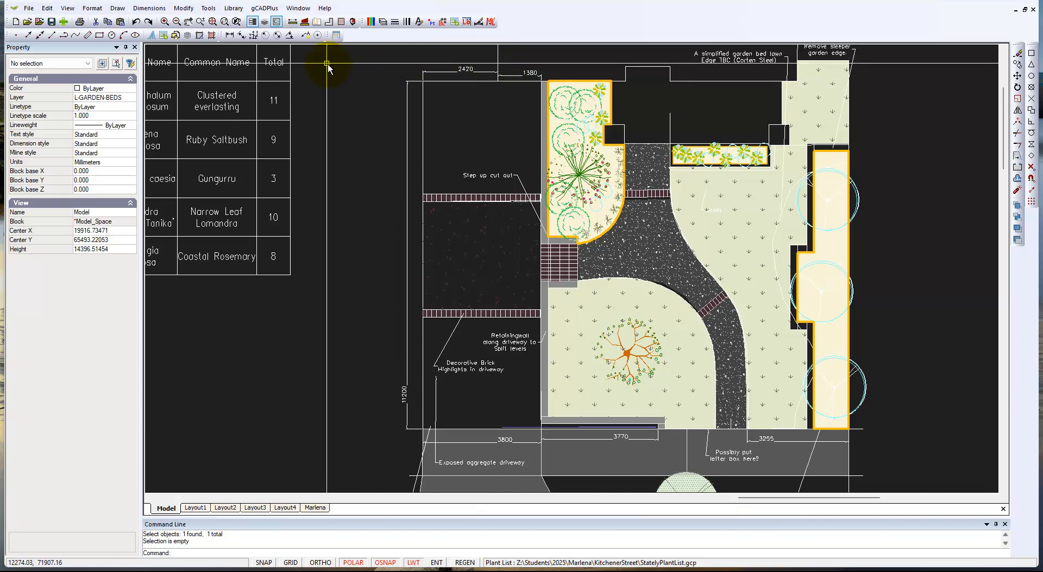
- Set the Grevillea spp (standard) data to the lowest circular symbol in the long narrow bed and check the symbol's plant tag
{"action": "left_click", "coordinate": [265, 8]}
{"action": "mouse_move", "coordinate": [294, 22]}
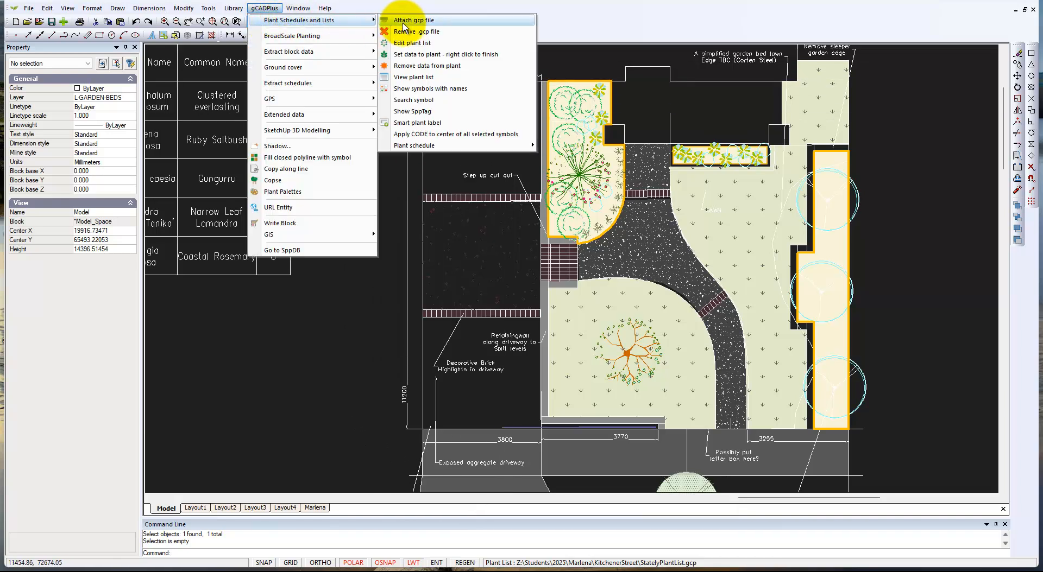
{"action": "left_click", "coordinate": [453, 55]}
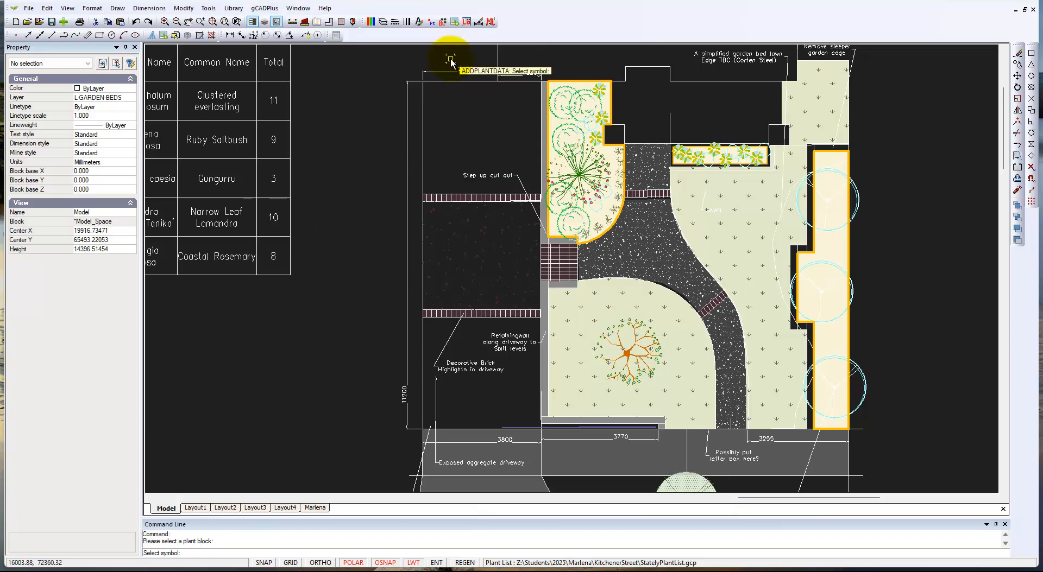
{"action": "left_click", "coordinate": [864, 384]}
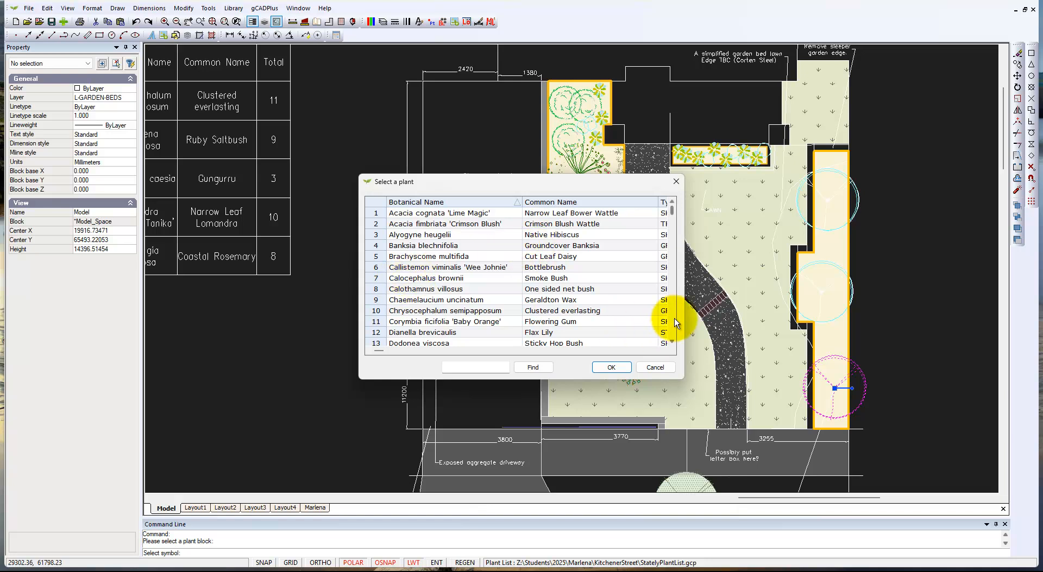
{"action": "left_click_drag", "start_coordinate": [686, 339], "coordinate": [848, 352]}
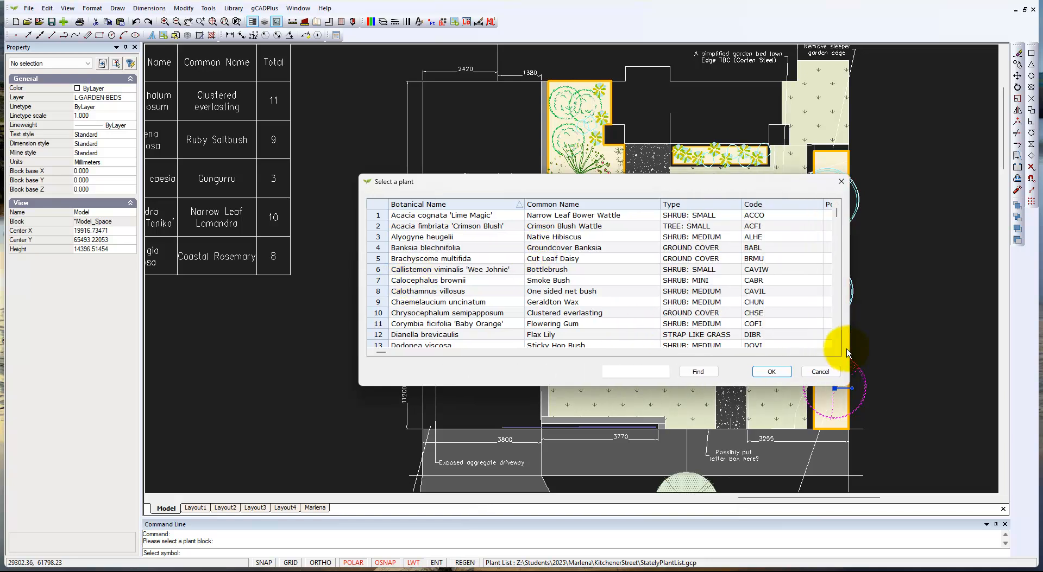
{"action": "left_click", "coordinate": [699, 206]}
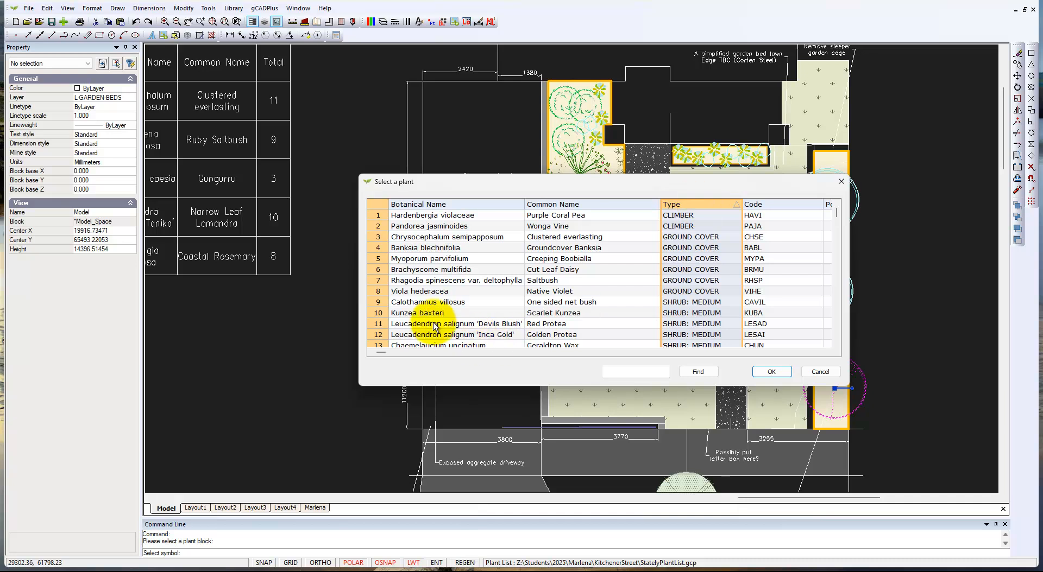
{"action": "scroll", "coordinate": [434, 326], "scroll_direction": "down", "scroll_amount": 2}
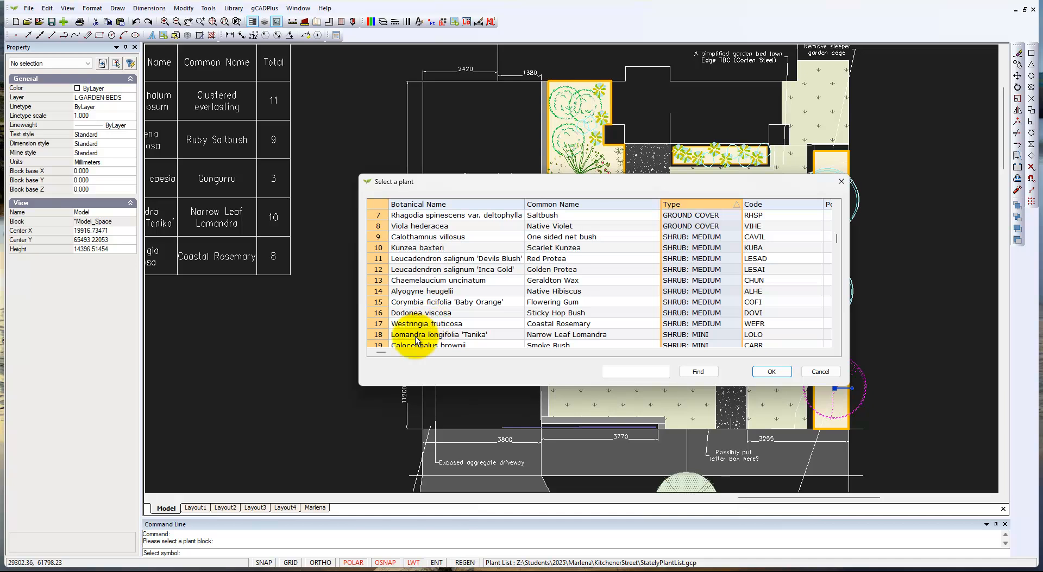
{"action": "scroll", "coordinate": [414, 329], "scroll_direction": "down", "scroll_amount": 1}
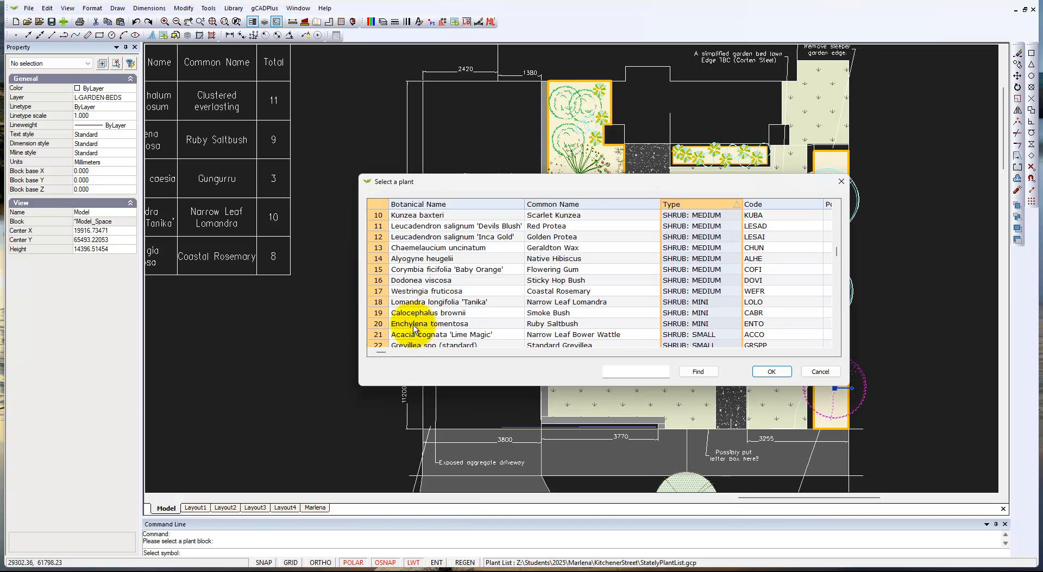
{"action": "scroll", "coordinate": [414, 330], "scroll_direction": "down", "scroll_amount": 2}
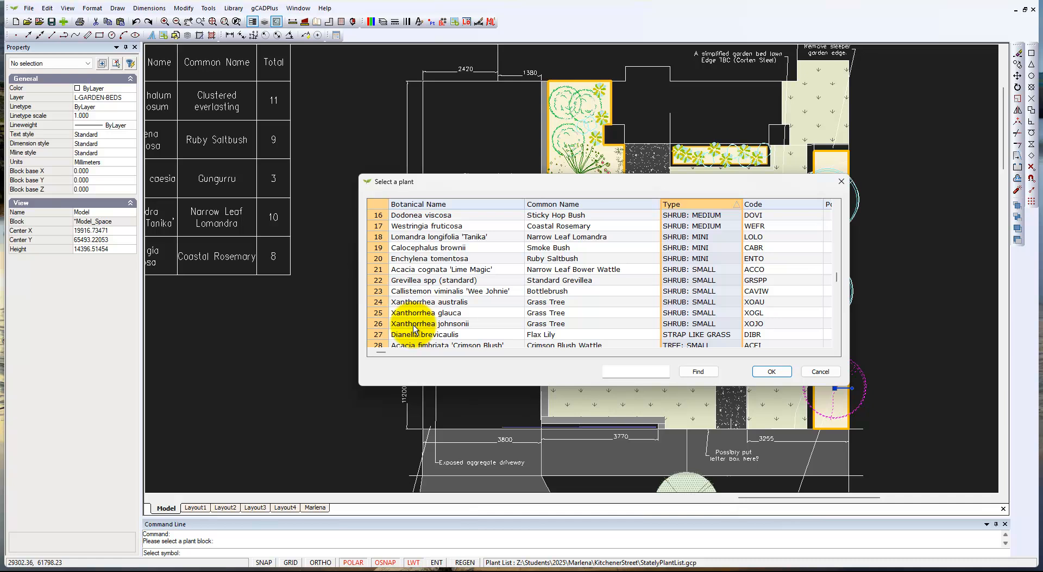
{"action": "left_click", "coordinate": [391, 281]}
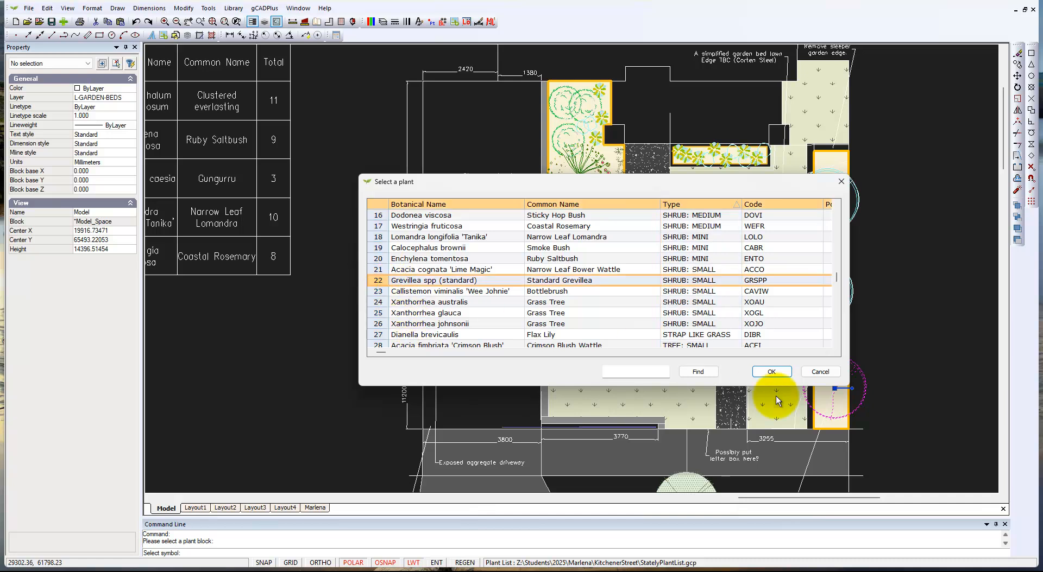
{"action": "left_click", "coordinate": [781, 372]}
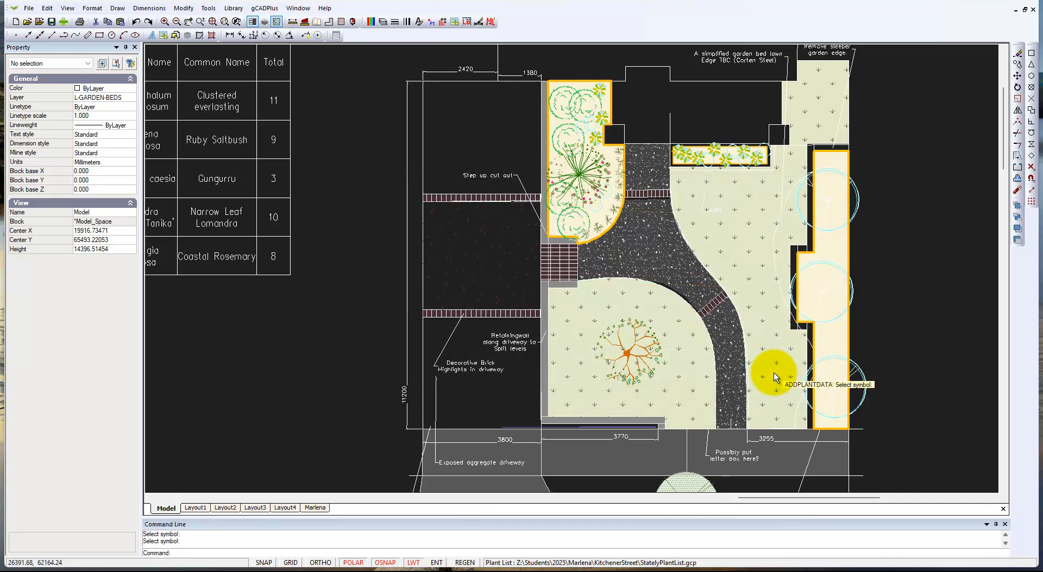
{"action": "left_click", "coordinate": [845, 373]}
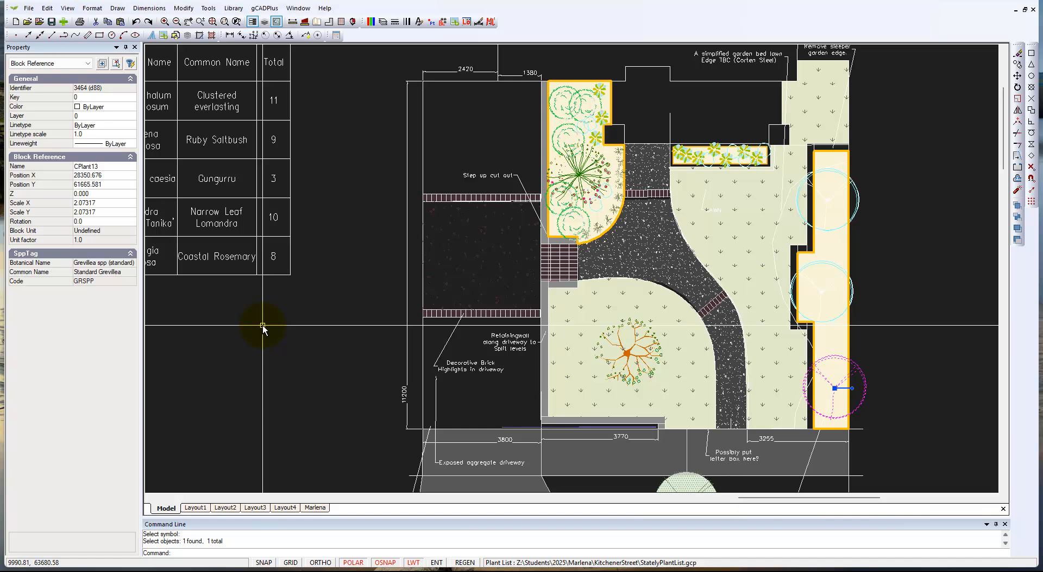
{"action": "key", "text": "Escape"}
- Update the existing plant schedule table with the plant data newly assigned in the drawing
{"action": "middle_click_drag", "start_coordinate": [332, 333], "coordinate": [539, 379]}
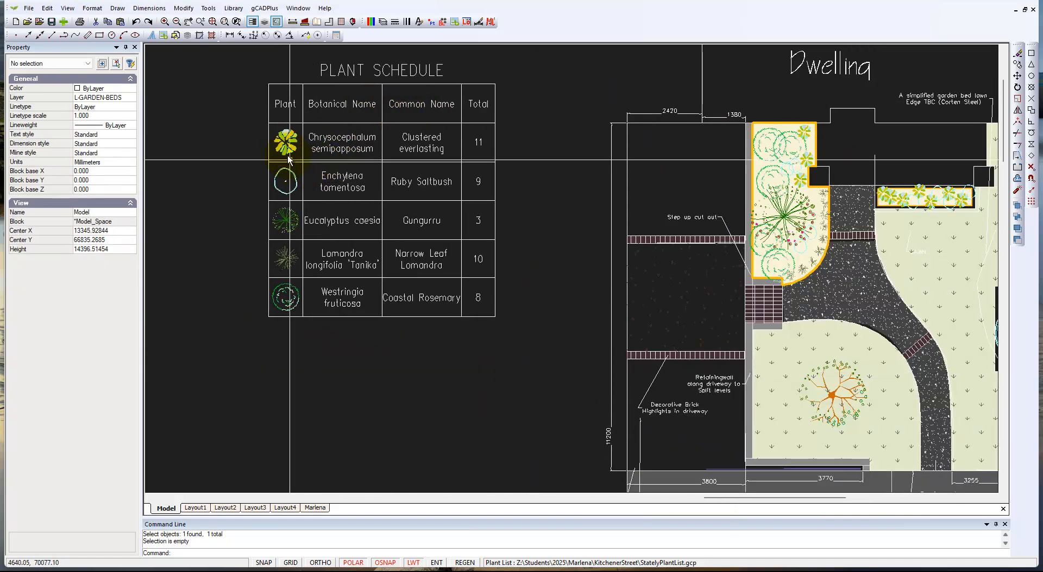
{"action": "left_click", "coordinate": [264, 8]}
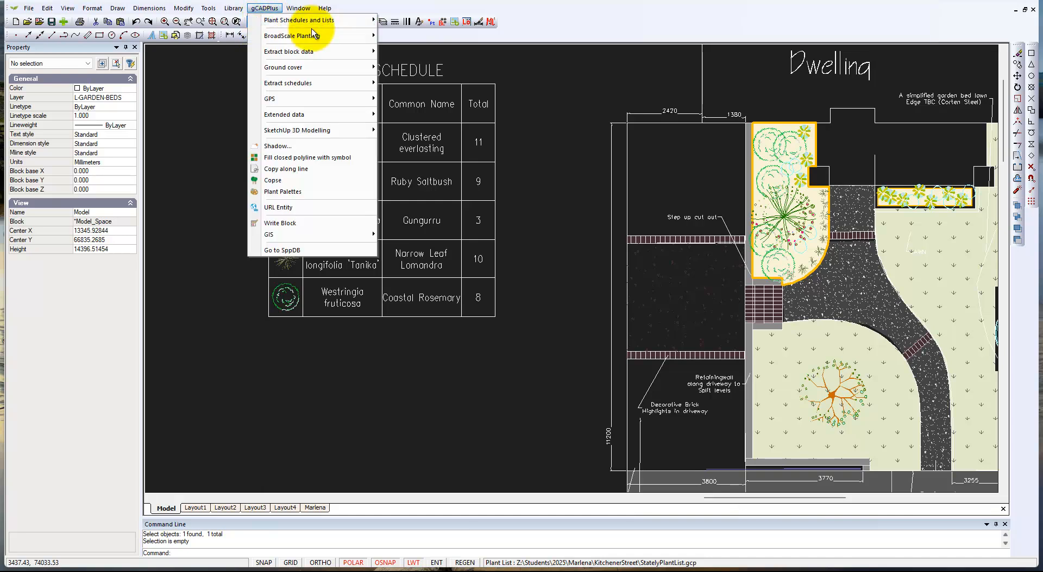
{"action": "mouse_move", "coordinate": [369, 20]}
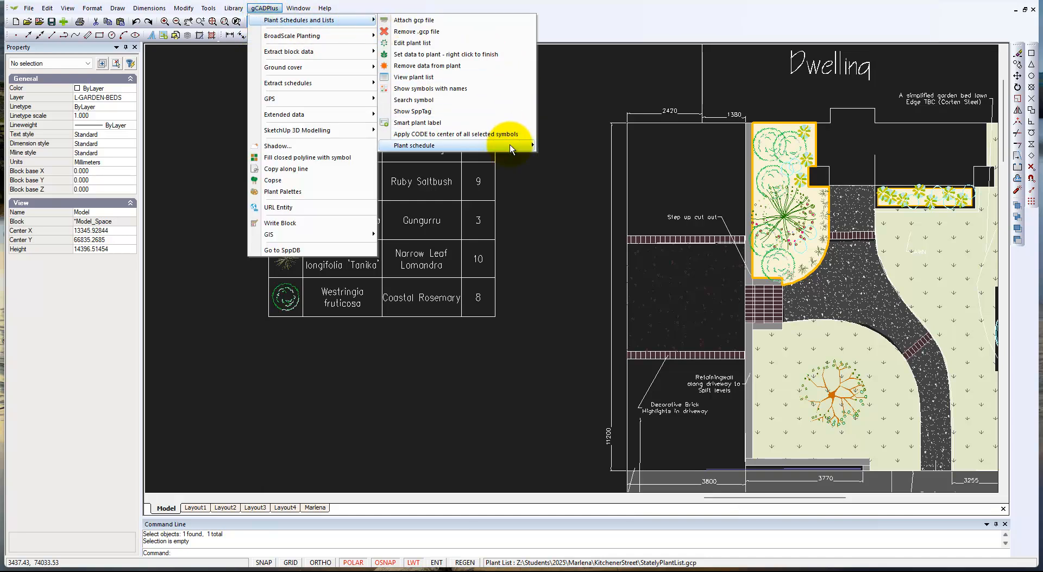
{"action": "mouse_move", "coordinate": [510, 144]}
{"action": "left_click", "coordinate": [589, 167]}
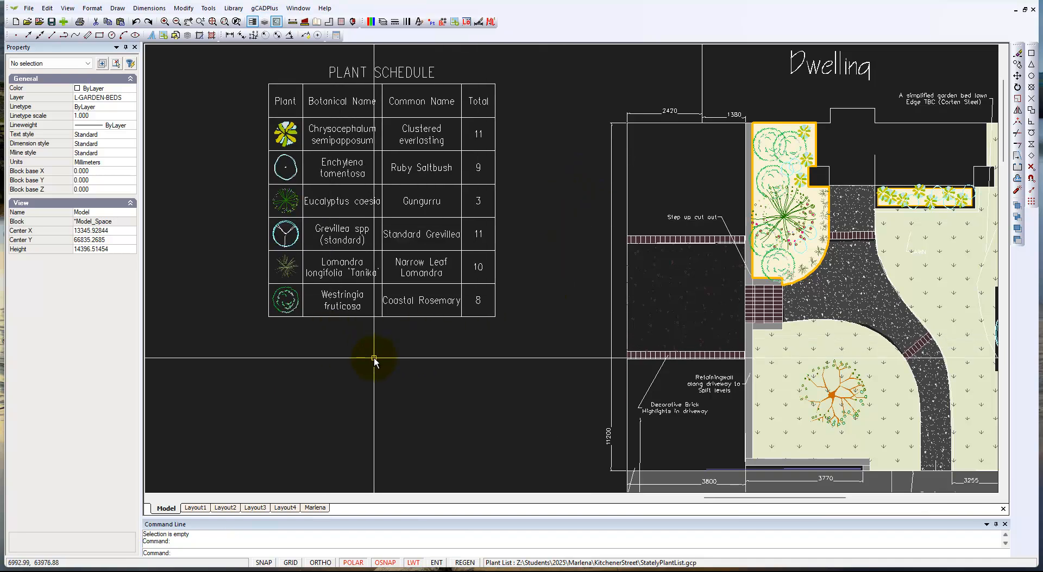
- Examine the garden plan beside the updated schedule, and view the plan on the Layout4 sheet
{"action": "scroll", "coordinate": [607, 283], "scroll_direction": "down", "scroll_amount": 2}
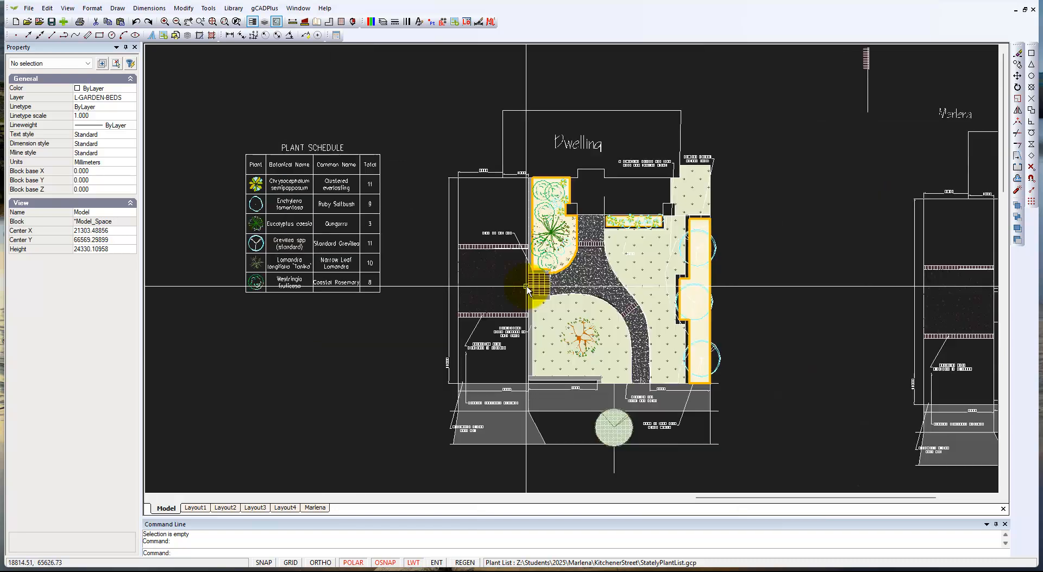
{"action": "scroll", "coordinate": [606, 276], "scroll_direction": "up", "scroll_amount": 1}
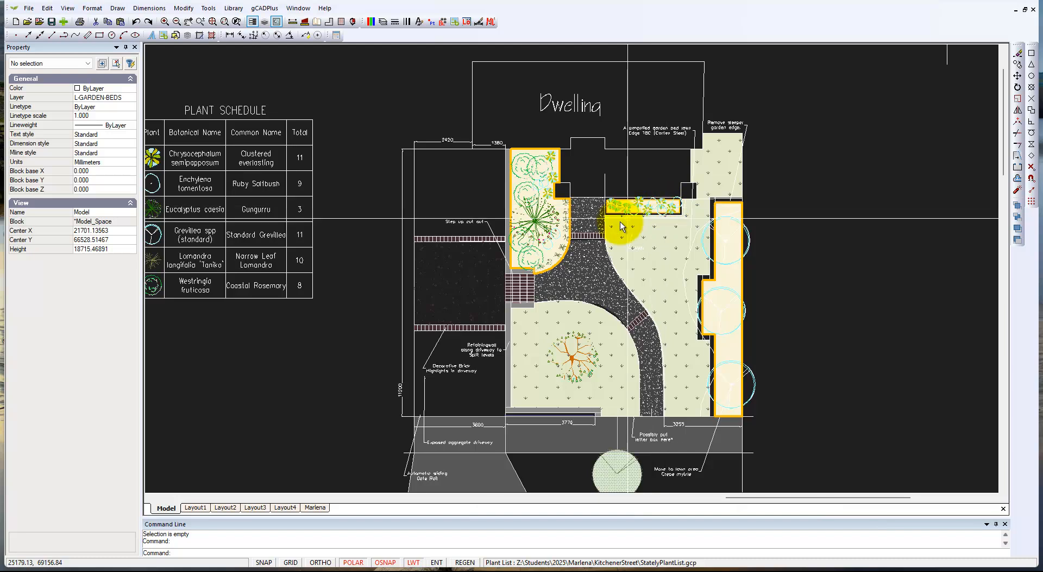
{"action": "left_click", "coordinate": [285, 508]}
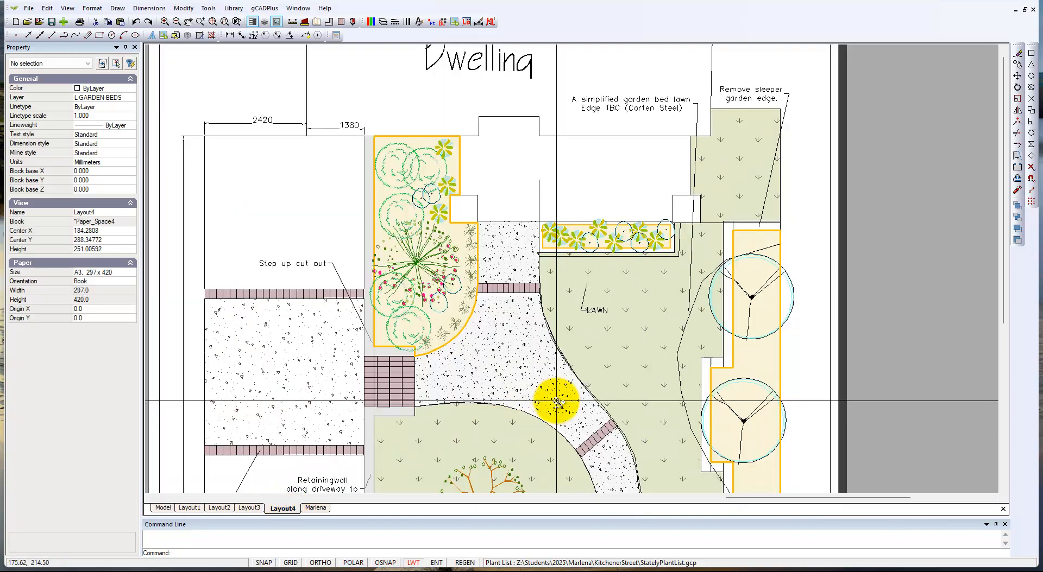
{"action": "scroll", "coordinate": [556, 402], "scroll_direction": "down", "scroll_amount": 1}
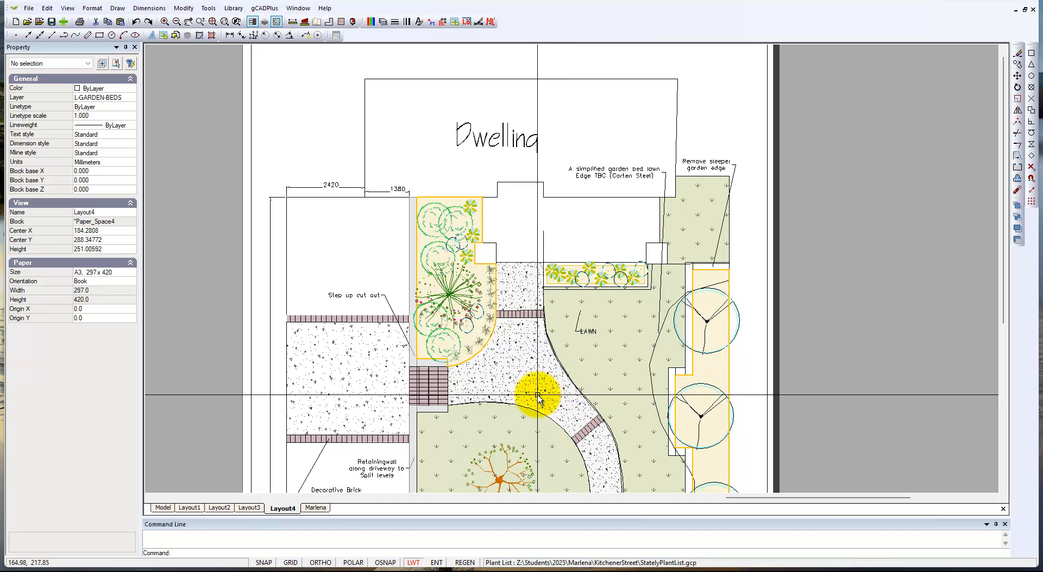
- Return to the model drawing and bring up the list of drawing utilities
{"action": "left_click", "coordinate": [164, 508]}
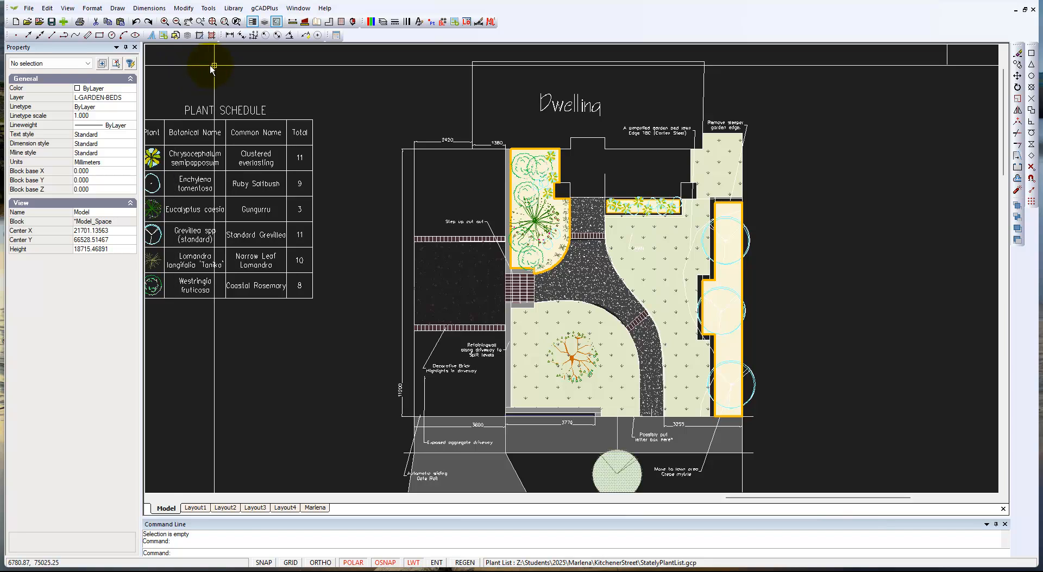
{"action": "left_click", "coordinate": [209, 8]}
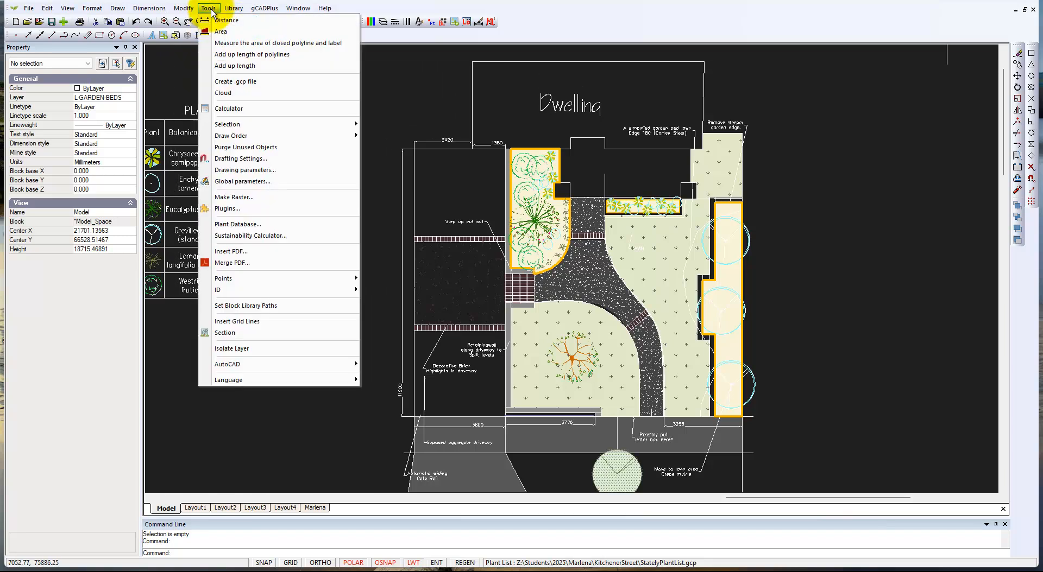